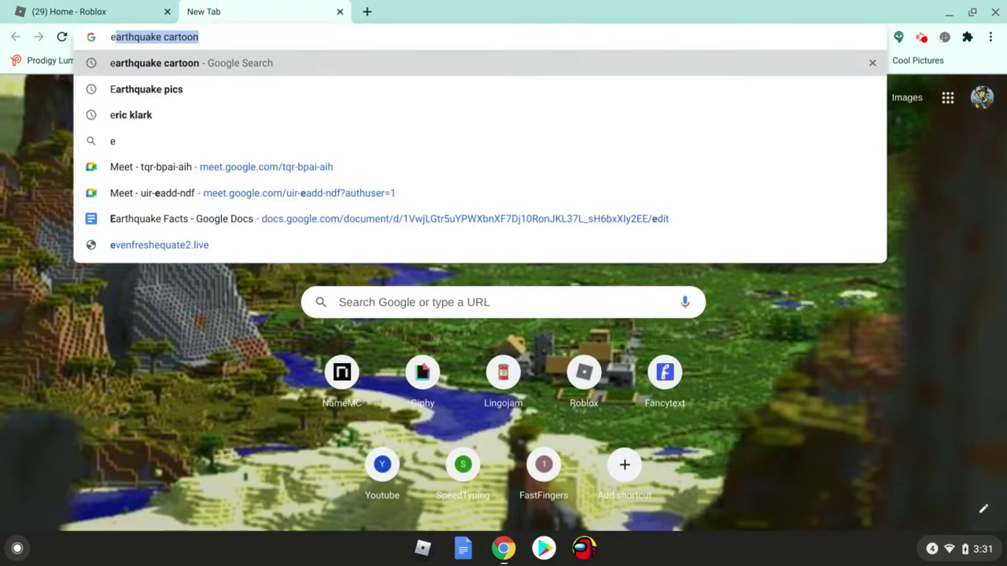
Step: Search the web for "roblox+" and open the Roblox+ extension's Chrome Web Store page to view its overview
{"action": "key", "text": "BackSpace"}
{"action": "key", "text": "BackSpace"}
{"action": "type", "text": "roblox"}
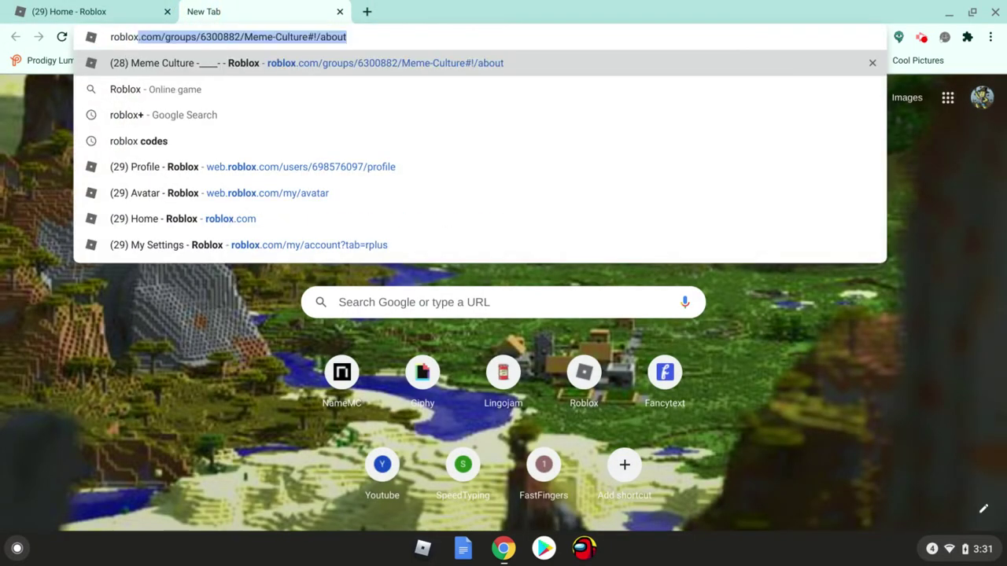
{"action": "type", "text": "+"}
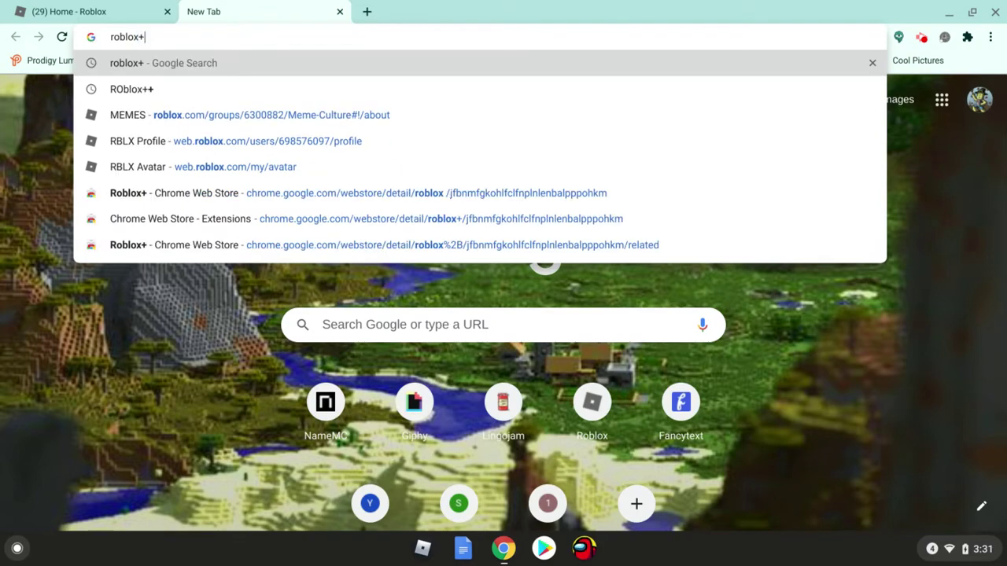
{"action": "key", "text": "Return"}
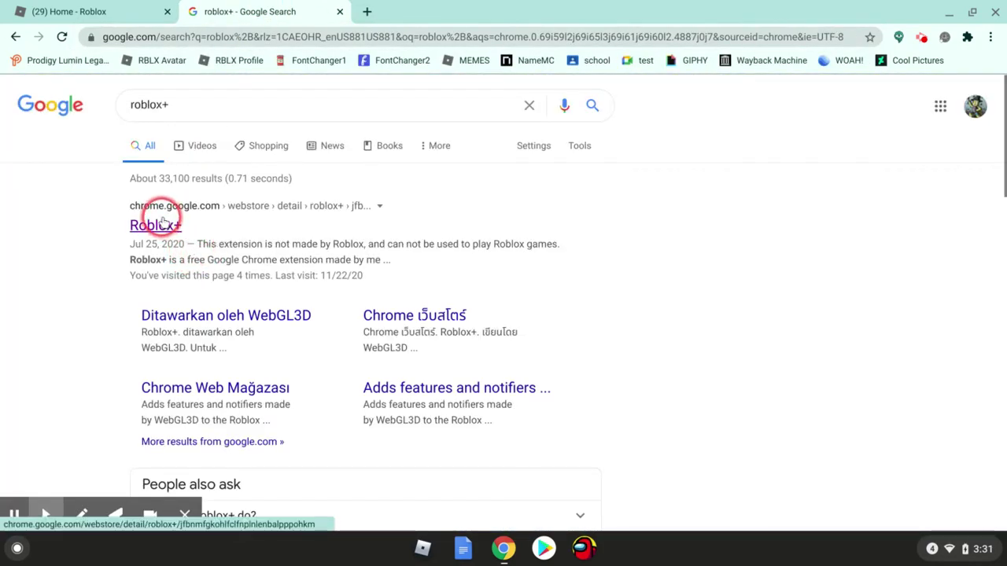
{"action": "left_click", "coordinate": [153, 224]}
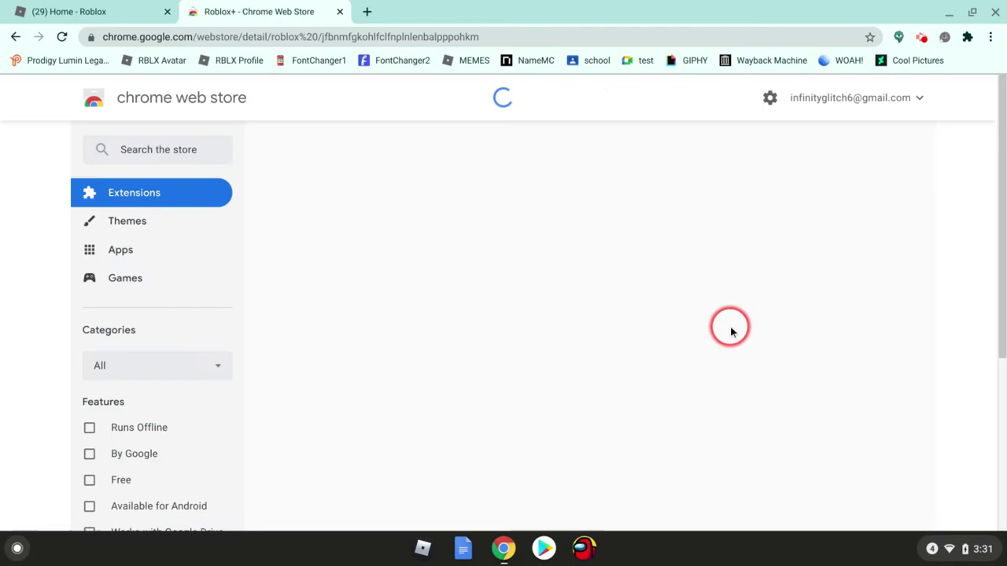
{"action": "scroll", "coordinate": [548, 303], "scroll_direction": "down", "scroll_amount": 8}
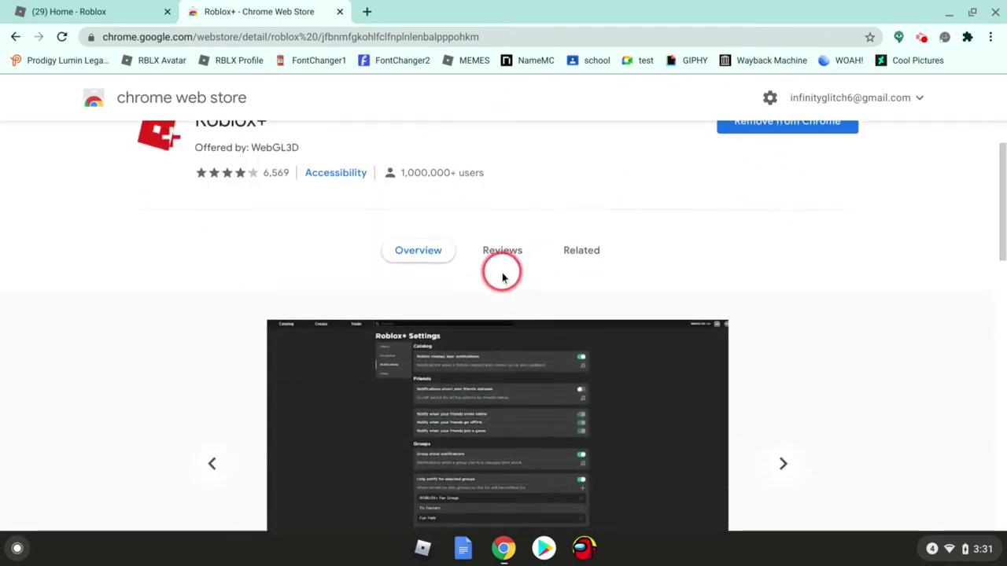
{"action": "scroll", "coordinate": [545, 263], "scroll_direction": "up", "scroll_amount": 3}
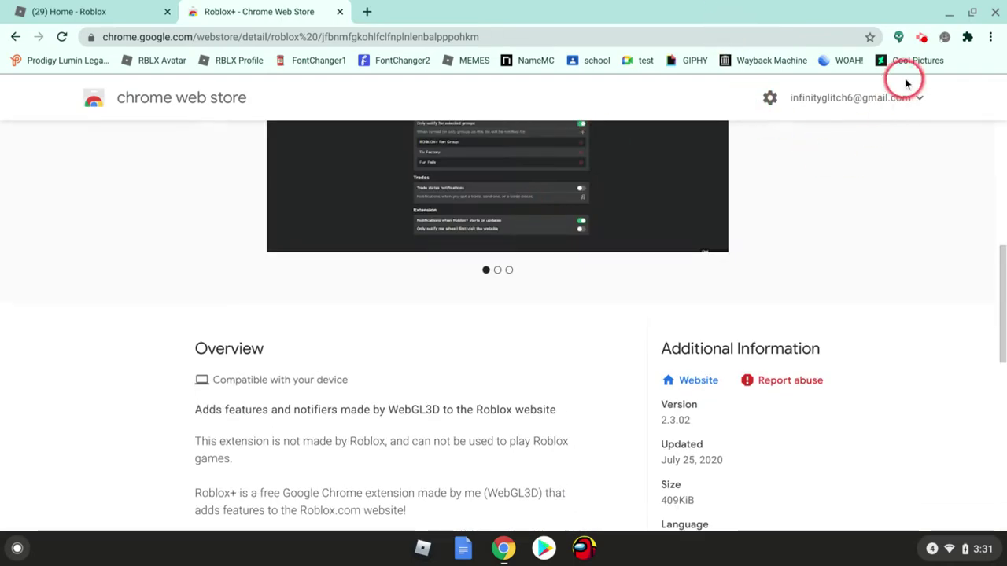
Step: Open the Roblox+ Settings page from the installed extension and read the About section's update log and feature list
{"action": "left_click", "coordinate": [963, 37]}
{"action": "left_click", "coordinate": [804, 141]}
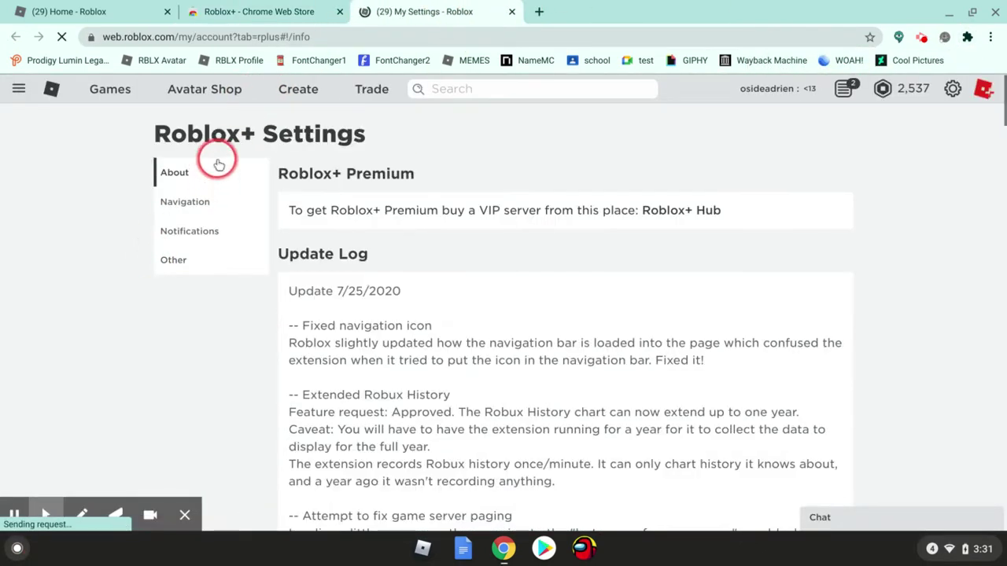
{"action": "left_click_drag", "start_coordinate": [148, 140], "coordinate": [310, 123]}
{"action": "left_click", "coordinate": [432, 132]}
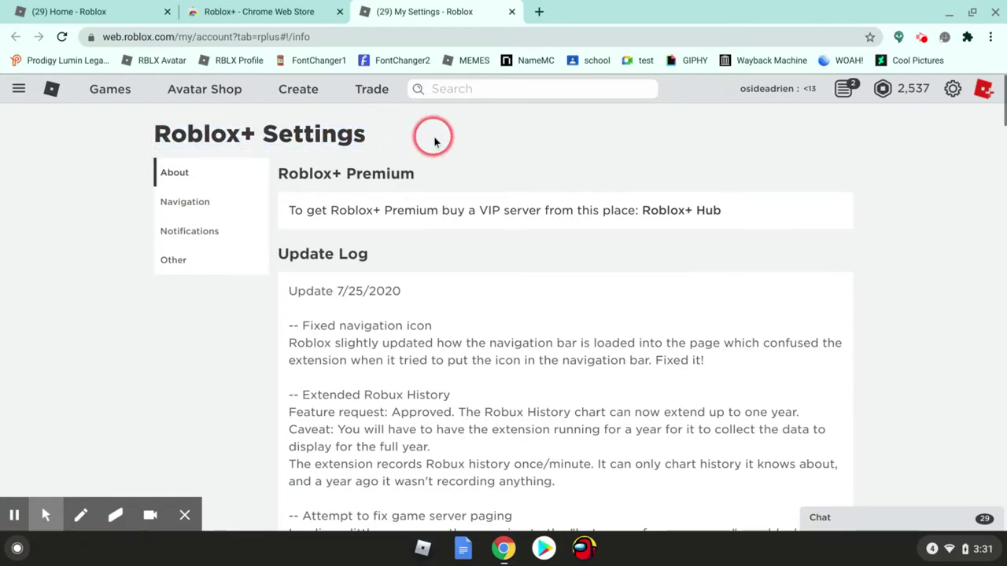
{"action": "scroll", "coordinate": [385, 283], "scroll_direction": "down", "scroll_amount": 2}
{"action": "scroll", "coordinate": [381, 285], "scroll_direction": "down", "scroll_amount": 20}
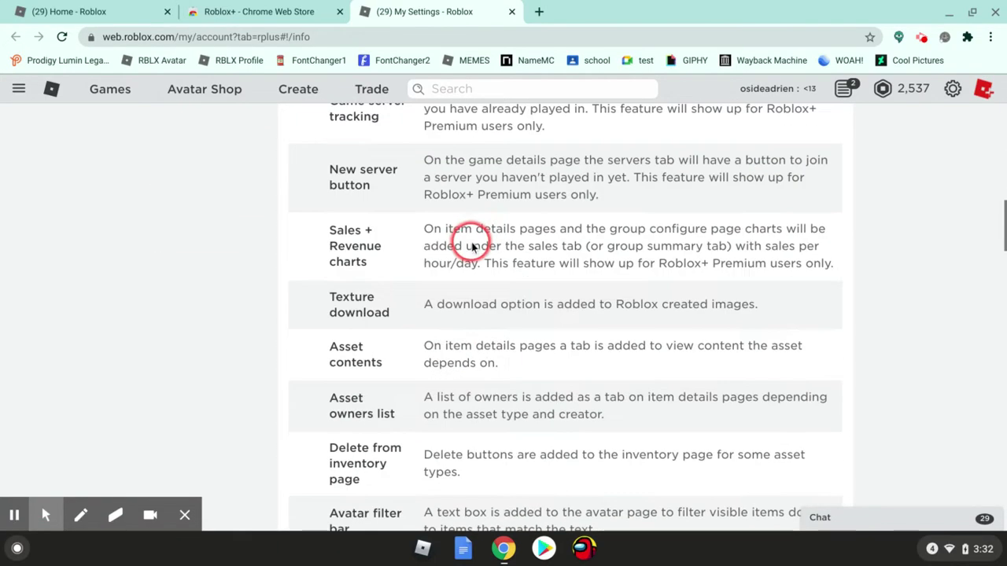
{"action": "scroll", "coordinate": [470, 240], "scroll_direction": "up", "scroll_amount": 20}
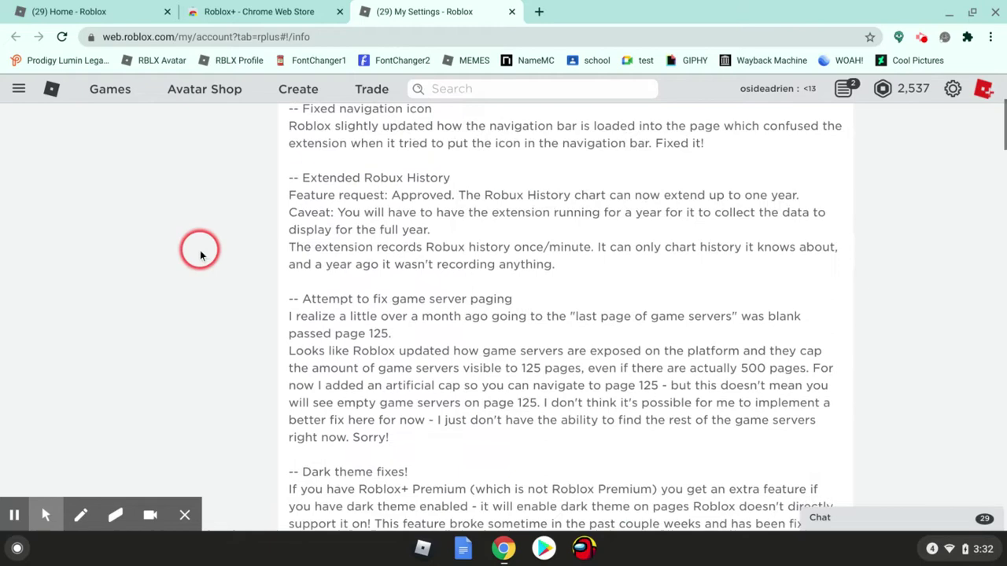
Step: Review the Roblox+ Navigation settings, selecting 100,000,000 for counter rounding and looking over the navigation link overrides
{"action": "left_click", "coordinate": [183, 205]}
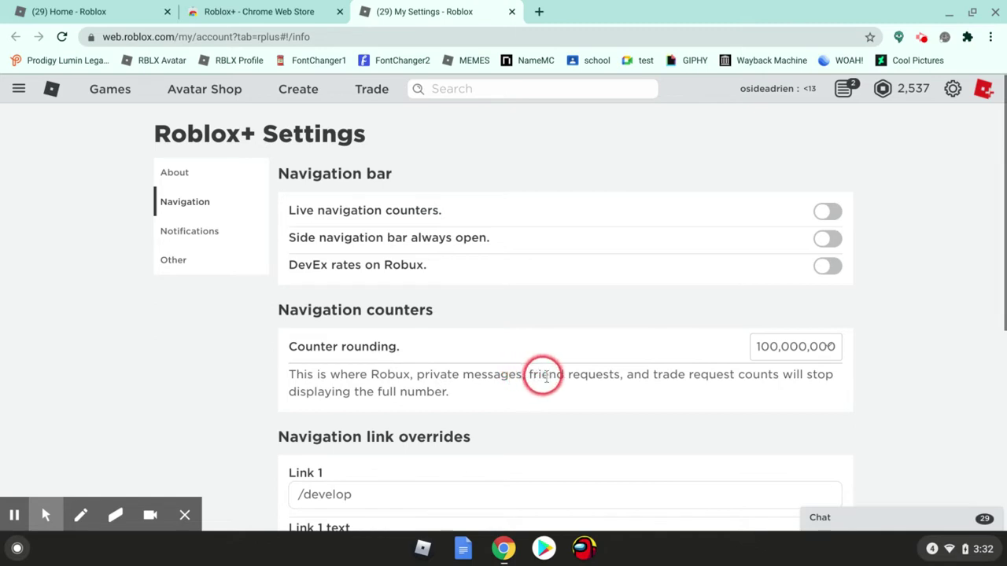
{"action": "left_click", "coordinate": [802, 347]}
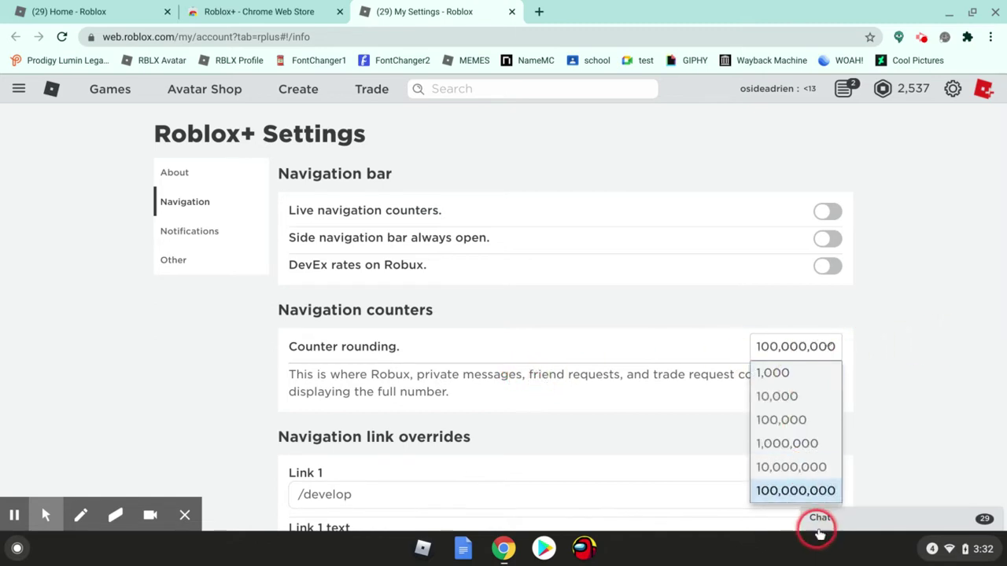
{"action": "left_click", "coordinate": [792, 491]}
{"action": "scroll", "coordinate": [360, 386], "scroll_direction": "down", "scroll_amount": 2}
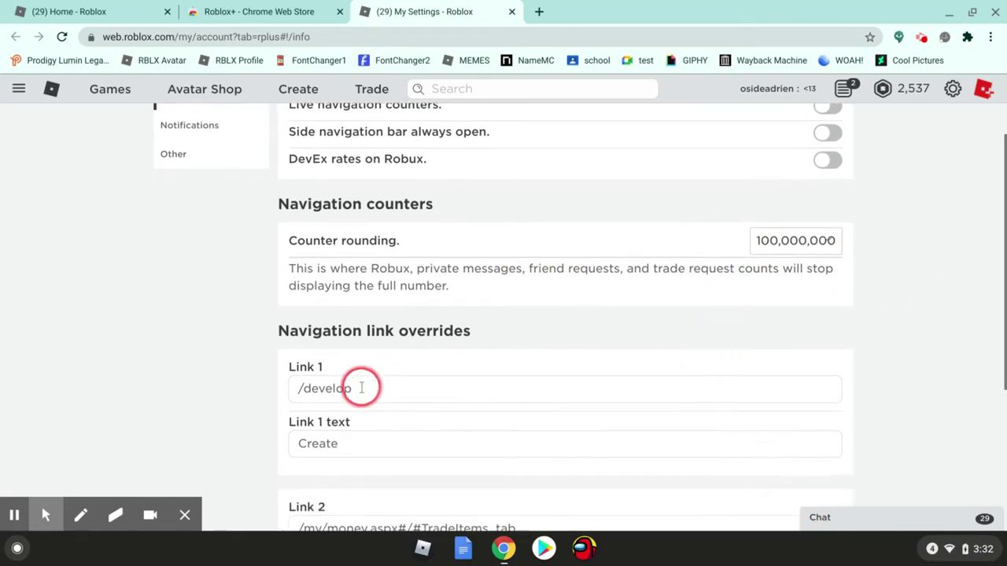
{"action": "scroll", "coordinate": [354, 338], "scroll_direction": "down", "scroll_amount": 4}
{"action": "scroll", "coordinate": [366, 338], "scroll_direction": "up", "scroll_amount": 6}
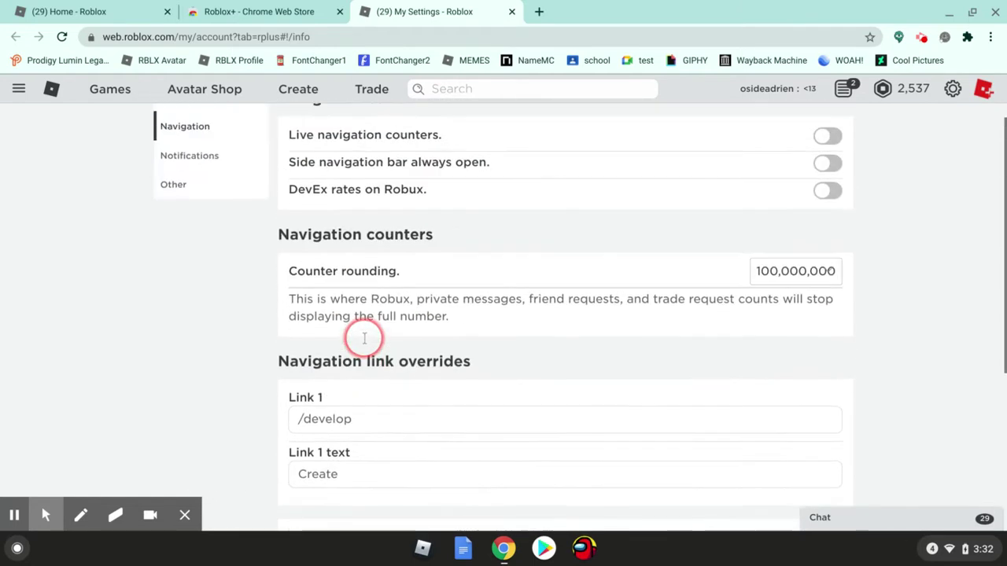
Step: Review the Roblox+ Notifications settings, opening the Item Notifier Sound dialog and dismissing it without saving
{"action": "left_click", "coordinate": [196, 236]}
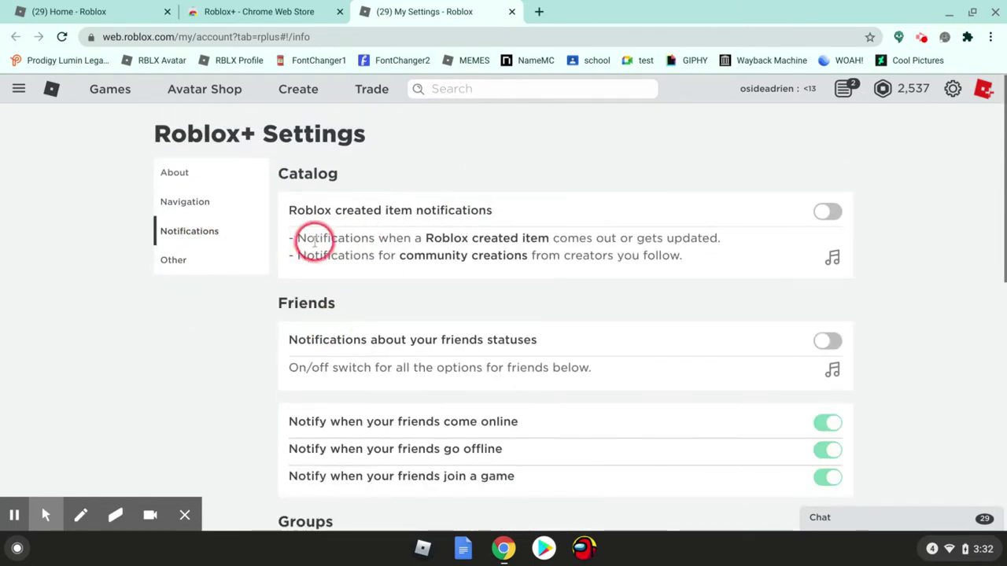
{"action": "left_click", "coordinate": [833, 257]}
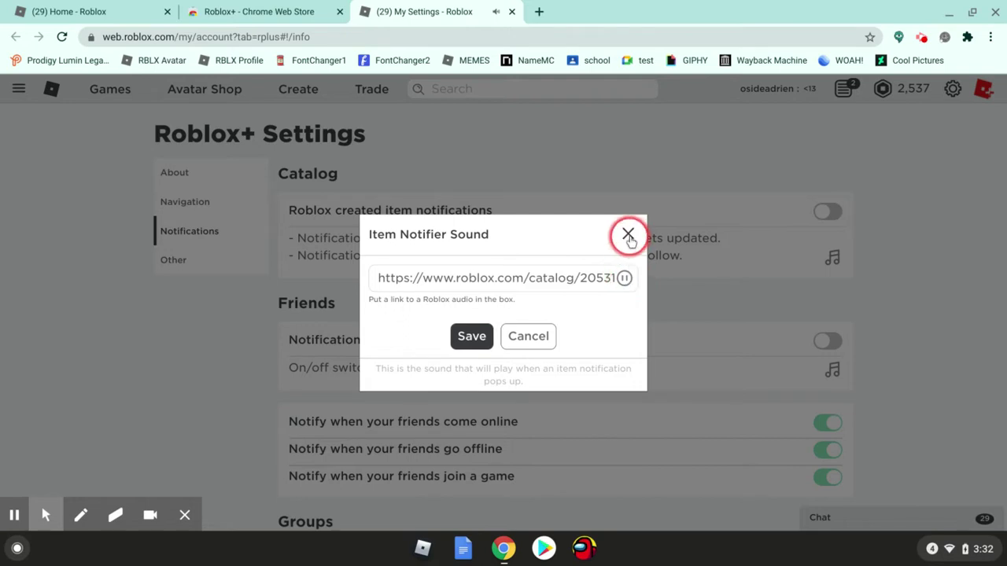
{"action": "left_click", "coordinate": [528, 339]}
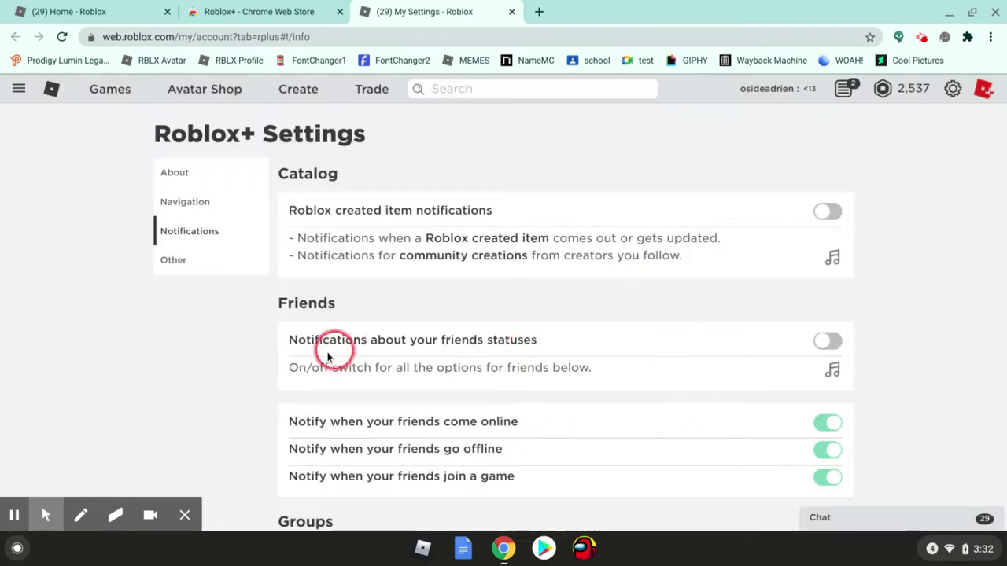
{"action": "scroll", "coordinate": [375, 421], "scroll_direction": "down", "scroll_amount": 2}
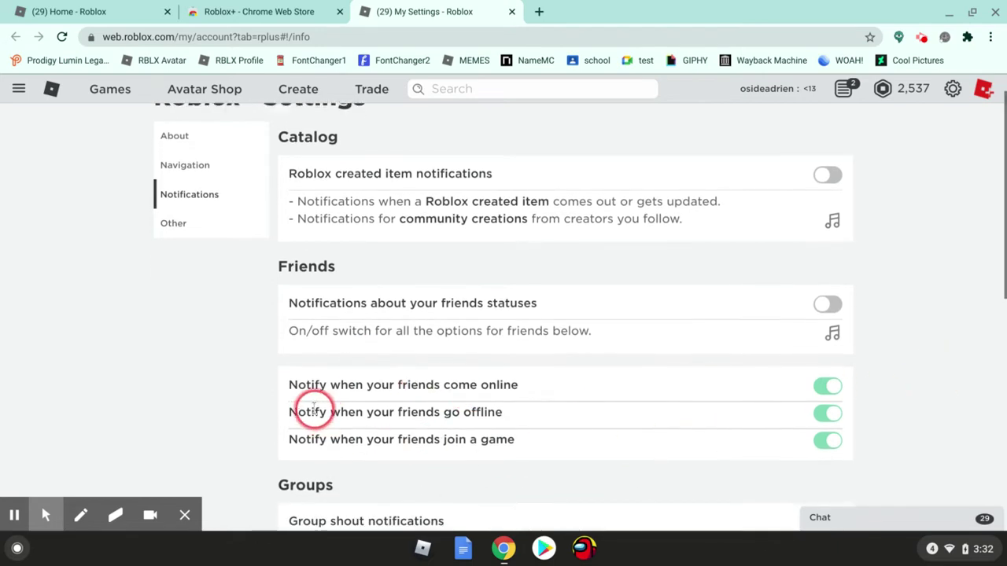
{"action": "scroll", "coordinate": [307, 396], "scroll_direction": "down", "scroll_amount": 2}
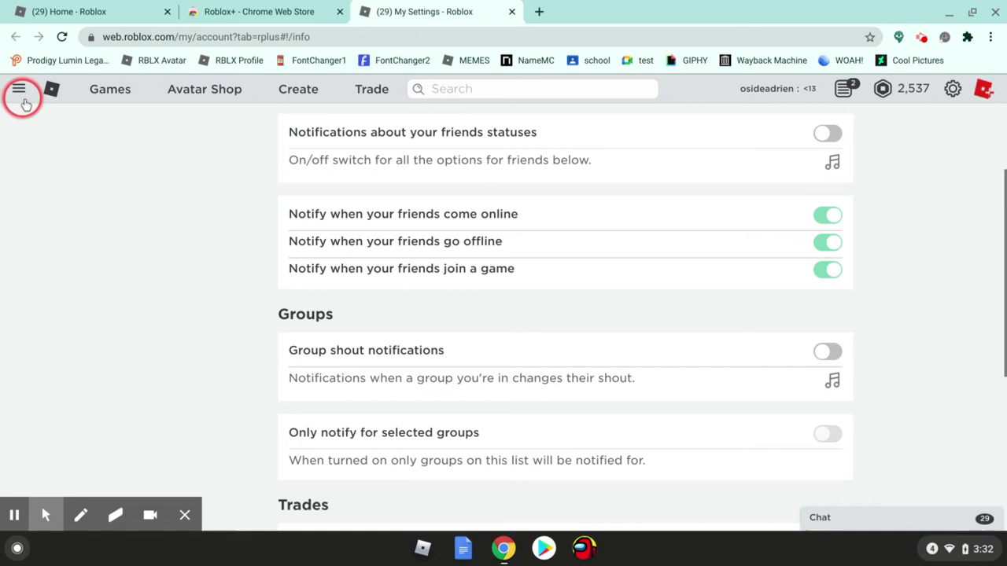
{"action": "scroll", "coordinate": [181, 369], "scroll_direction": "down", "scroll_amount": 4}
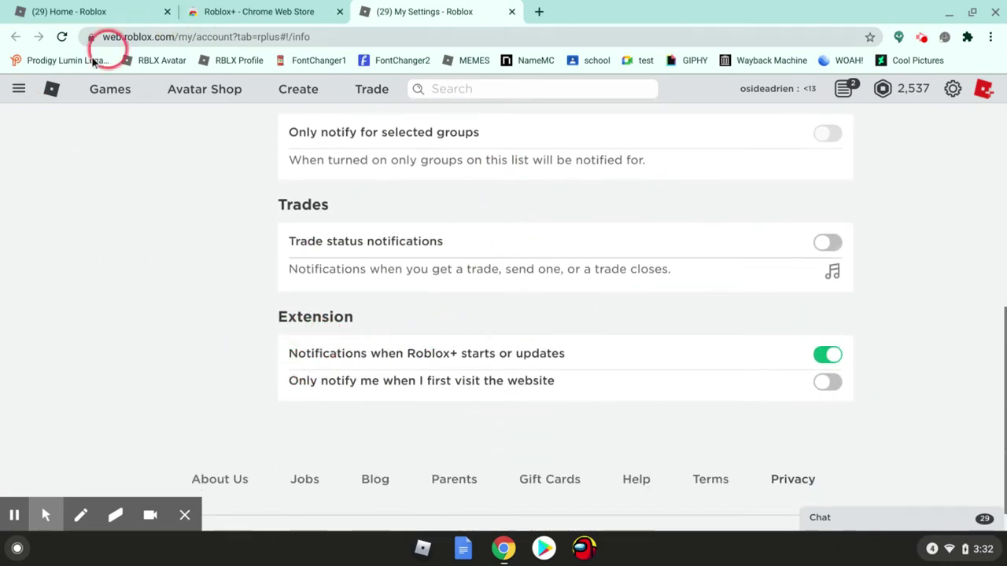
Step: Open the avatar editor's Hat category and try filtering the inventory by "h" and "Dino"
{"action": "left_click", "coordinate": [11, 98]}
{"action": "left_click", "coordinate": [55, 247]}
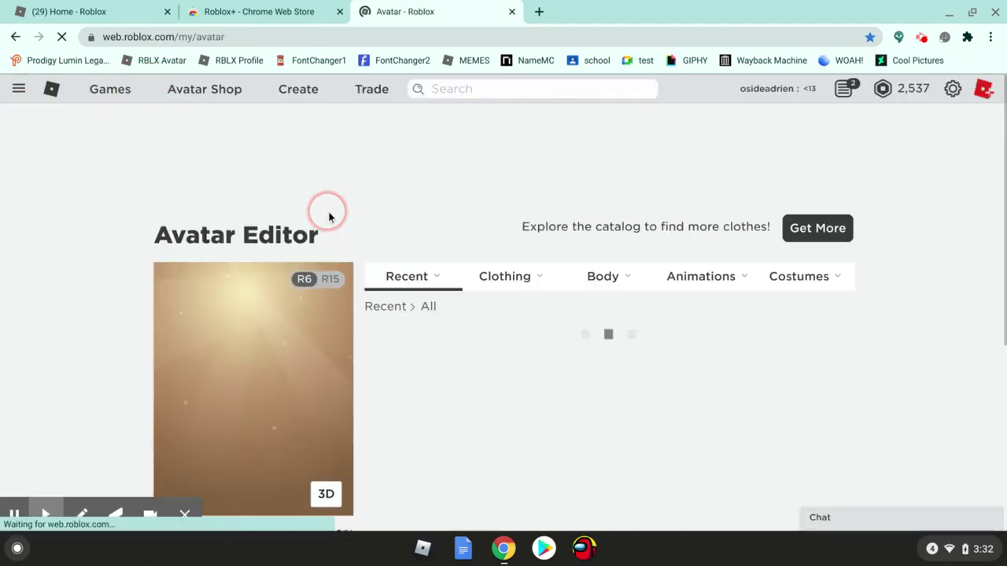
{"action": "mouse_move", "coordinate": [496, 288]}
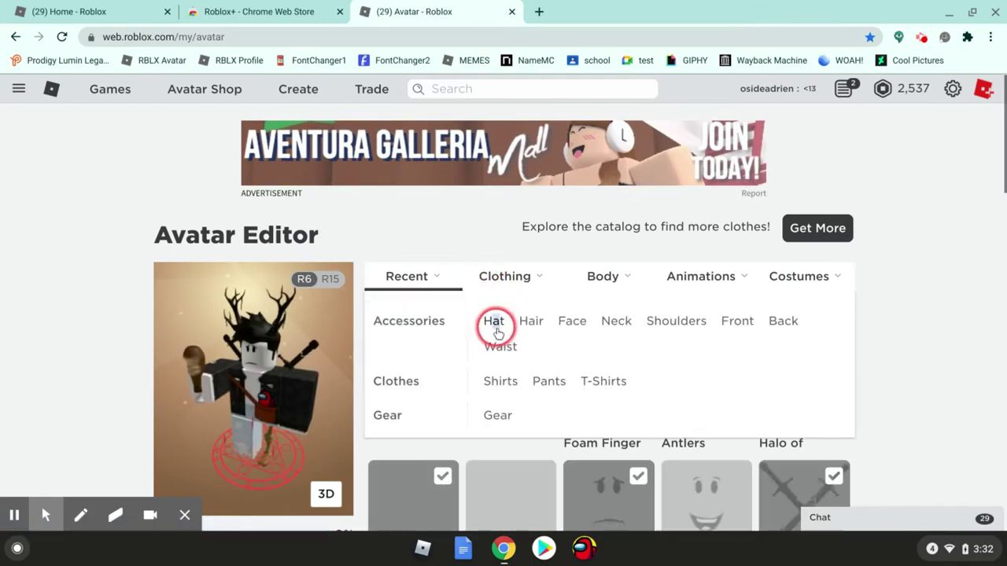
{"action": "left_click", "coordinate": [497, 327]}
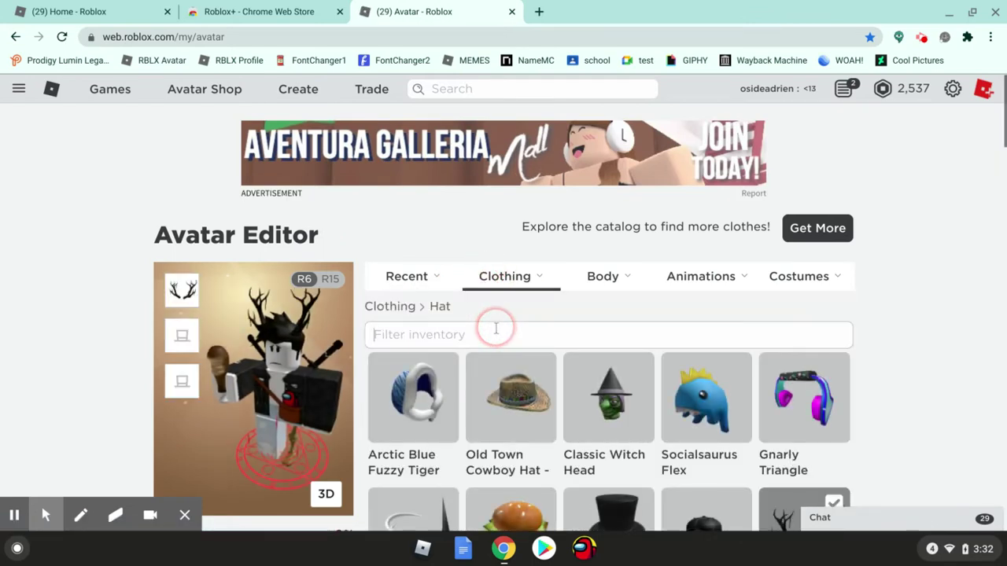
{"action": "type", "text": "h"}
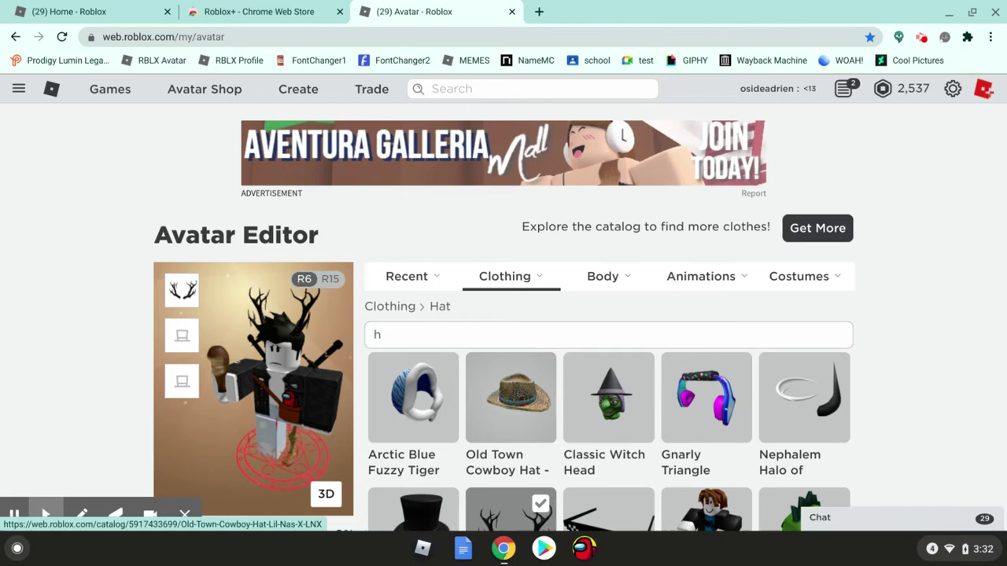
{"action": "key", "text": "BackSpace"}
{"action": "type", "text": "Dino"}
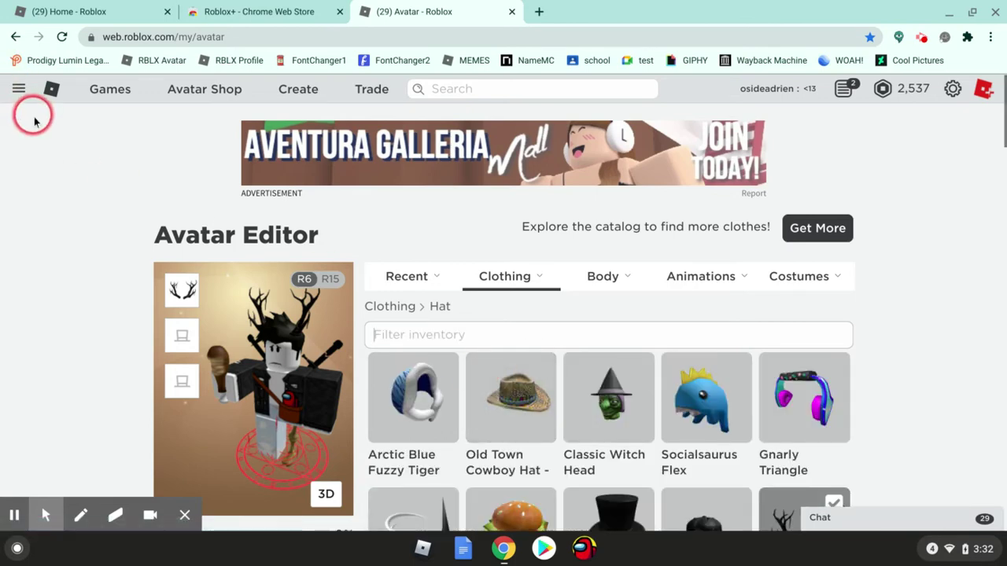
Step: Open the Roblox+ Control Panel from the site navigation and return to the previous page
{"action": "left_click", "coordinate": [28, 87]}
{"action": "left_click", "coordinate": [28, 285]}
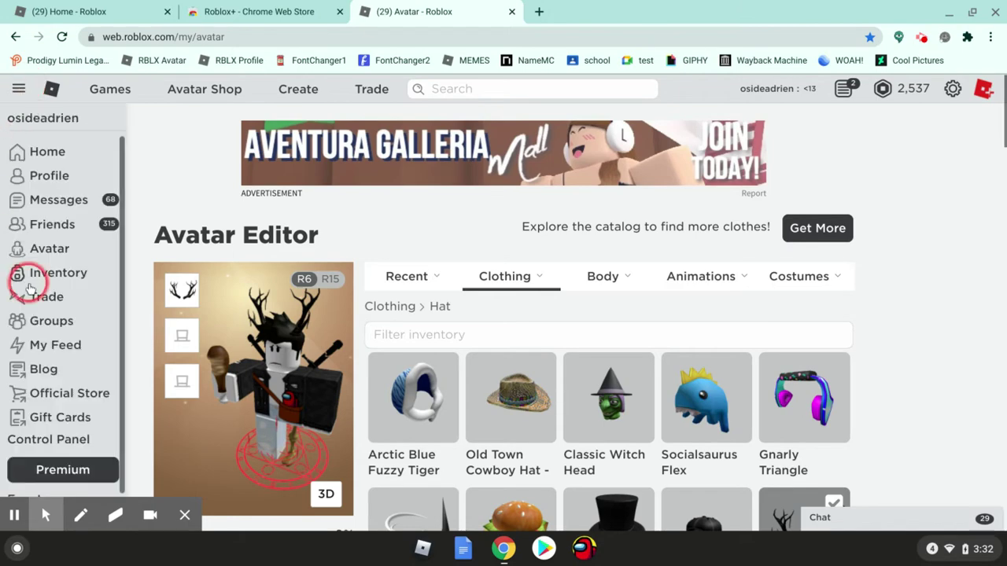
{"action": "left_click", "coordinate": [36, 438]}
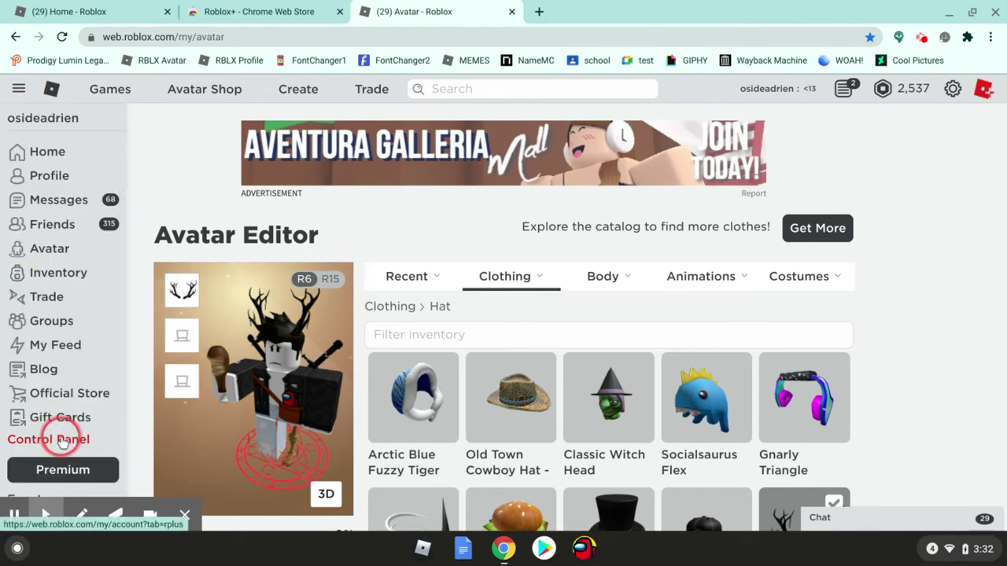
{"action": "left_click", "coordinate": [17, 37]}
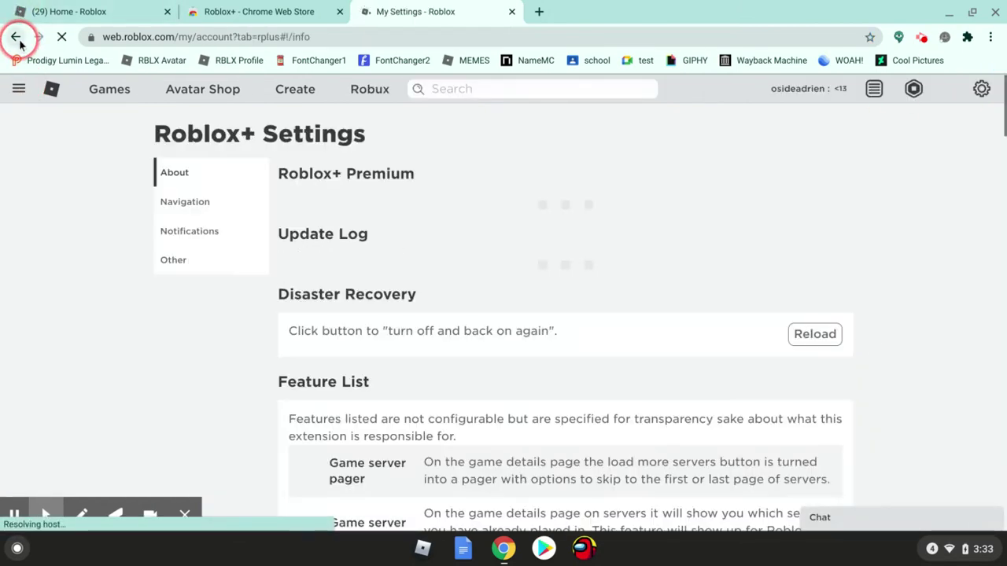
Step: Open the Avatar Shop catalog and browse the recommended items
{"action": "left_click", "coordinate": [203, 99]}
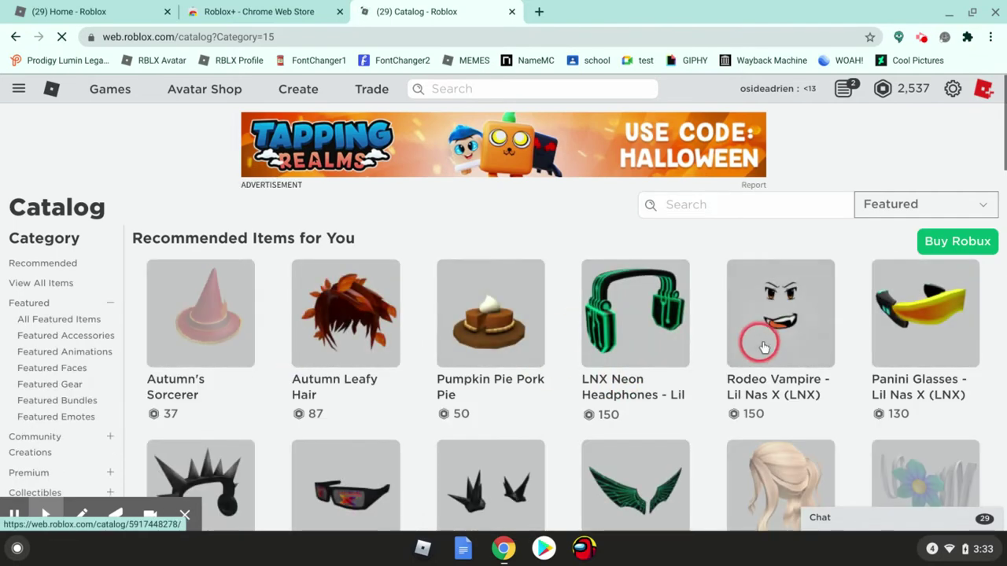
{"action": "scroll", "coordinate": [826, 330], "scroll_direction": "down", "scroll_amount": 1}
{"action": "scroll", "coordinate": [865, 299], "scroll_direction": "down", "scroll_amount": 1}
{"action": "scroll", "coordinate": [883, 283], "scroll_direction": "up", "scroll_amount": 1}
{"action": "scroll", "coordinate": [883, 330], "scroll_direction": "down", "scroll_amount": 1}
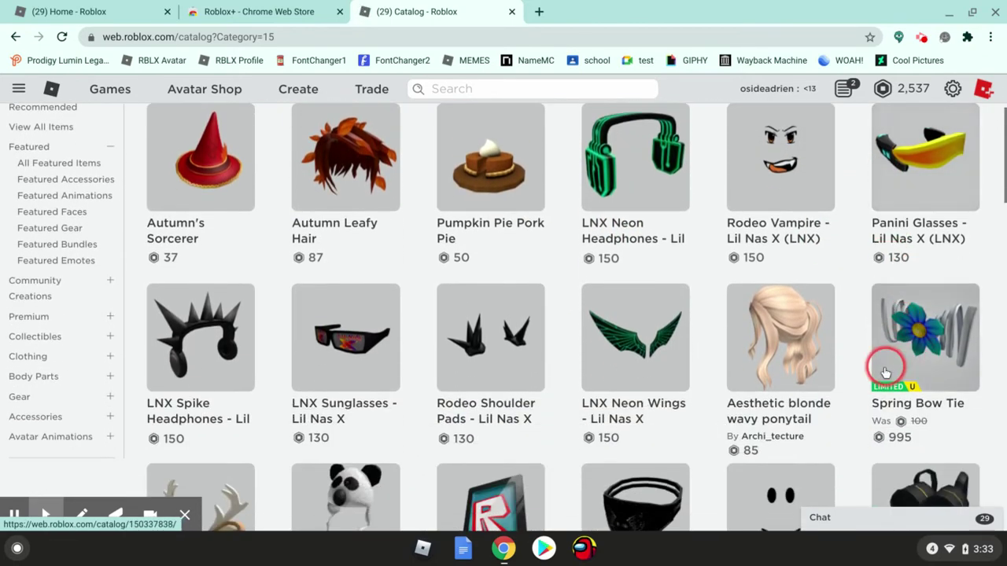
{"action": "scroll", "coordinate": [834, 275], "scroll_direction": "up", "scroll_amount": 2}
Step: Search the catalog for "dominus" and open the Dominus Aureus item
{"action": "left_click", "coordinate": [788, 199]}
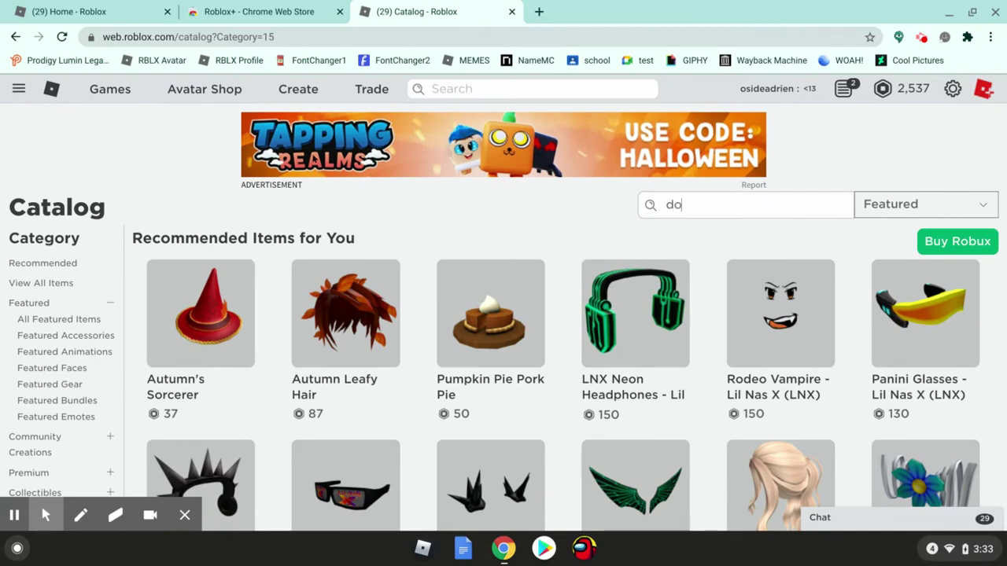
{"action": "type", "text": "dominue"}
{"action": "key", "text": "BackSpace"}
{"action": "type", "text": "s"}
{"action": "key", "text": "Return"}
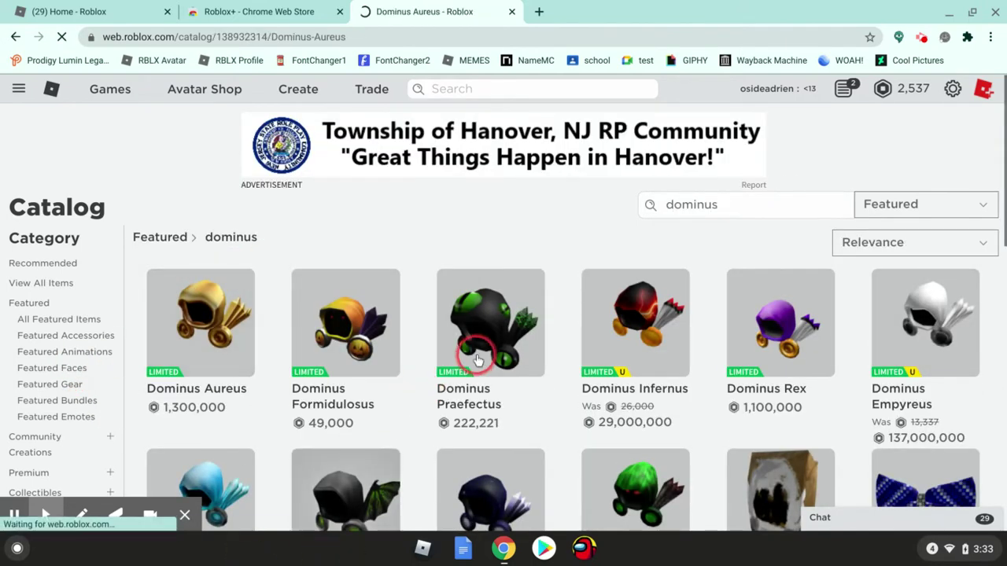
Step: Examine the Dominus Aureus item details and its price chart
{"action": "scroll", "coordinate": [415, 376], "scroll_direction": "down", "scroll_amount": 1}
{"action": "scroll", "coordinate": [436, 354], "scroll_direction": "down", "scroll_amount": 2}
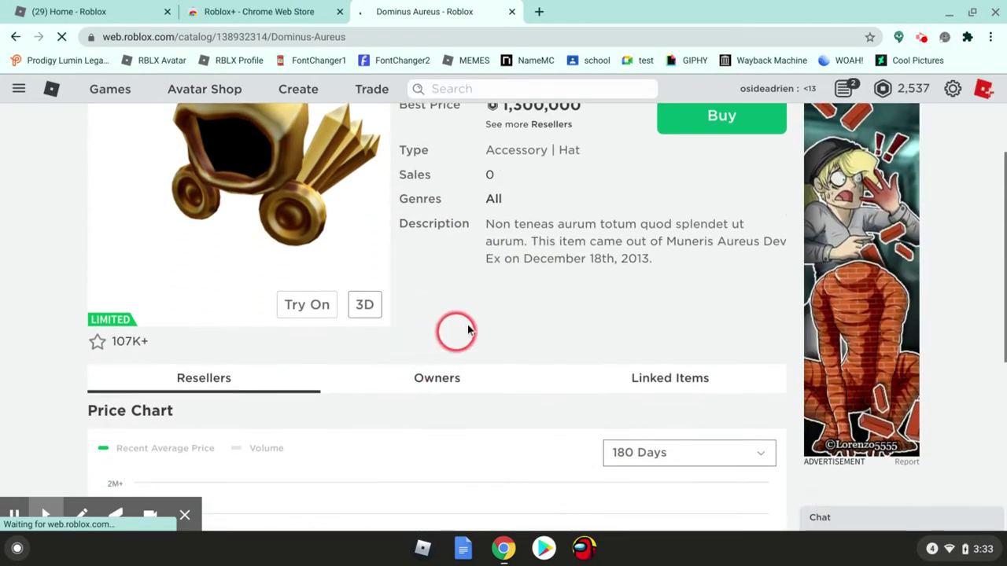
{"action": "scroll", "coordinate": [472, 283], "scroll_direction": "up", "scroll_amount": 2}
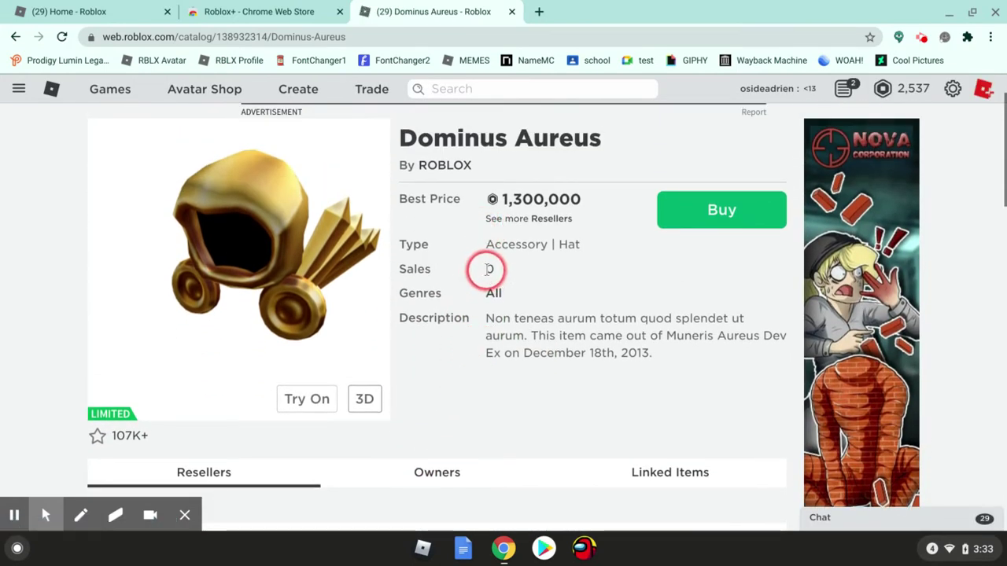
{"action": "scroll", "coordinate": [488, 269], "scroll_direction": "down", "scroll_amount": 3}
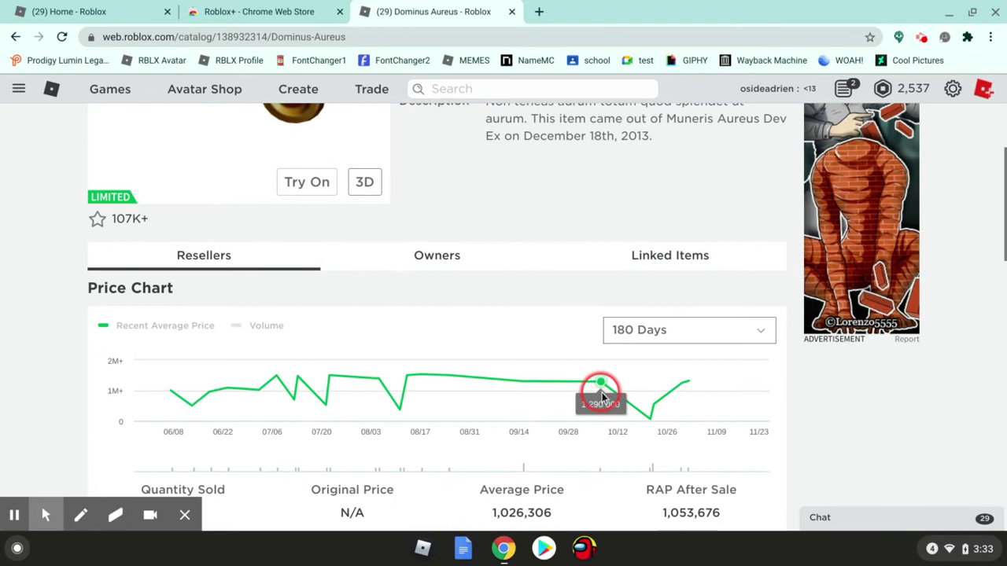
Step: Examine the Dominus Aureus sales figures under the price chart, especially RAP After Sale, and the resellers list
{"action": "scroll", "coordinate": [218, 383], "scroll_direction": "down", "scroll_amount": 2}
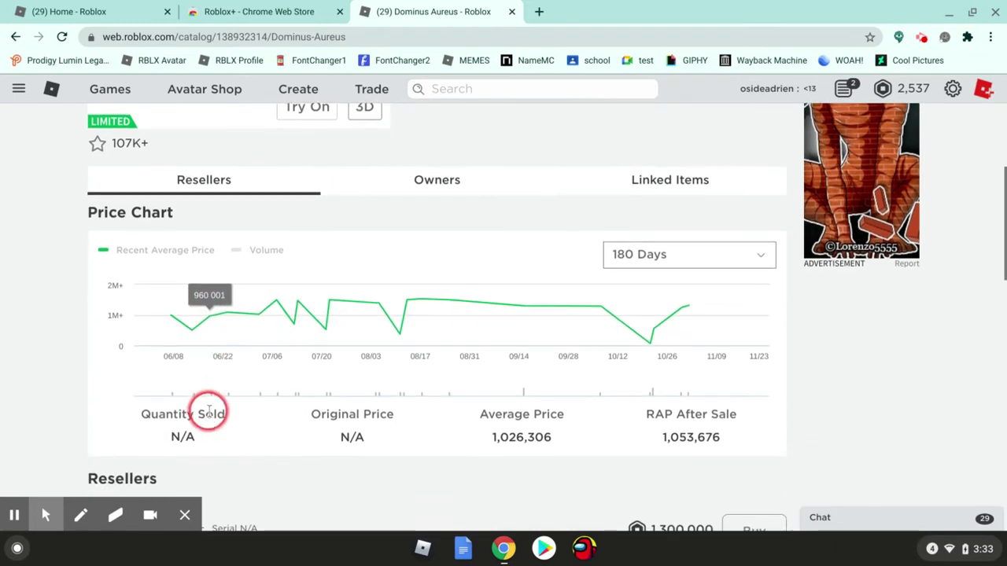
{"action": "left_click_drag", "start_coordinate": [215, 429], "coordinate": [746, 455]}
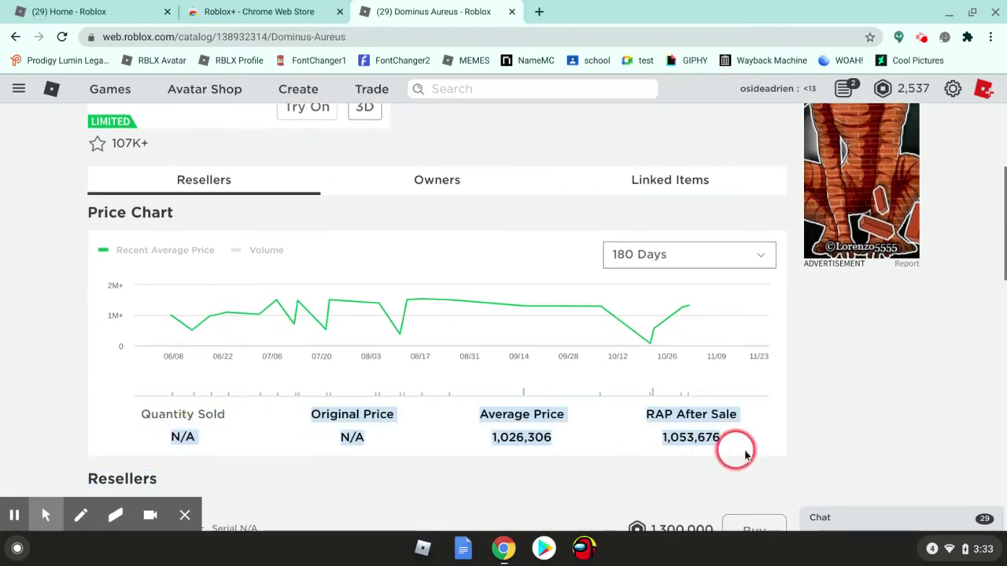
{"action": "left_click", "coordinate": [846, 451]}
{"action": "scroll", "coordinate": [842, 441], "scroll_direction": "down", "scroll_amount": 3}
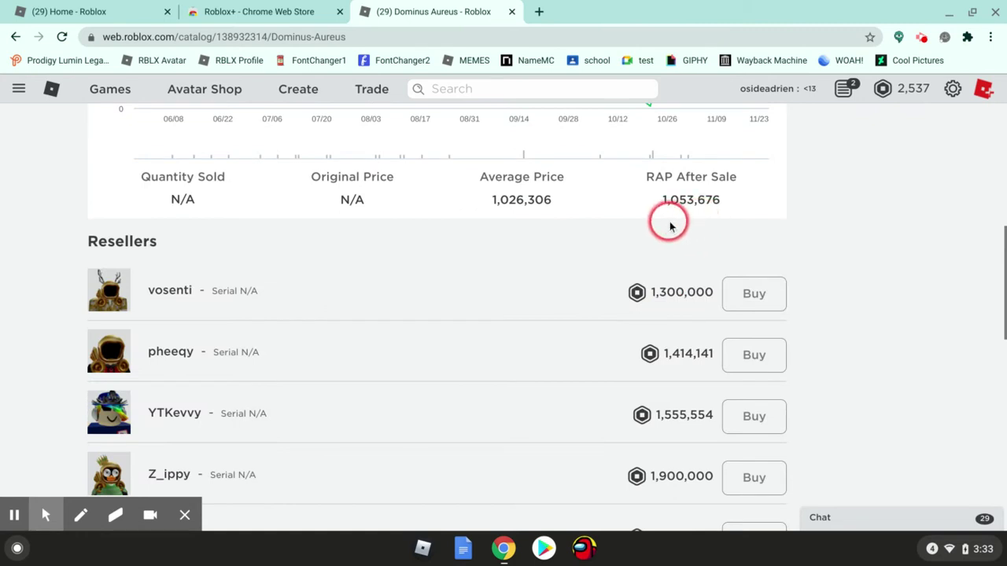
{"action": "left_click_drag", "start_coordinate": [661, 207], "coordinate": [715, 198]}
{"action": "left_click_drag", "start_coordinate": [791, 228], "coordinate": [865, 256]}
{"action": "left_click_drag", "start_coordinate": [870, 259], "coordinate": [410, 275]}
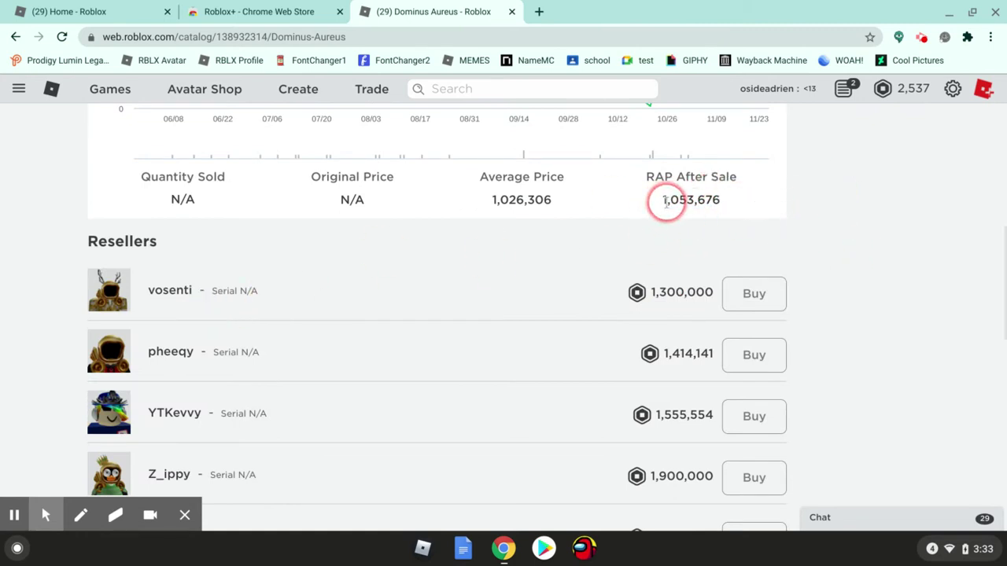
{"action": "left_click_drag", "start_coordinate": [665, 203], "coordinate": [731, 201]}
{"action": "scroll", "coordinate": [787, 221], "scroll_direction": "up", "scroll_amount": 2}
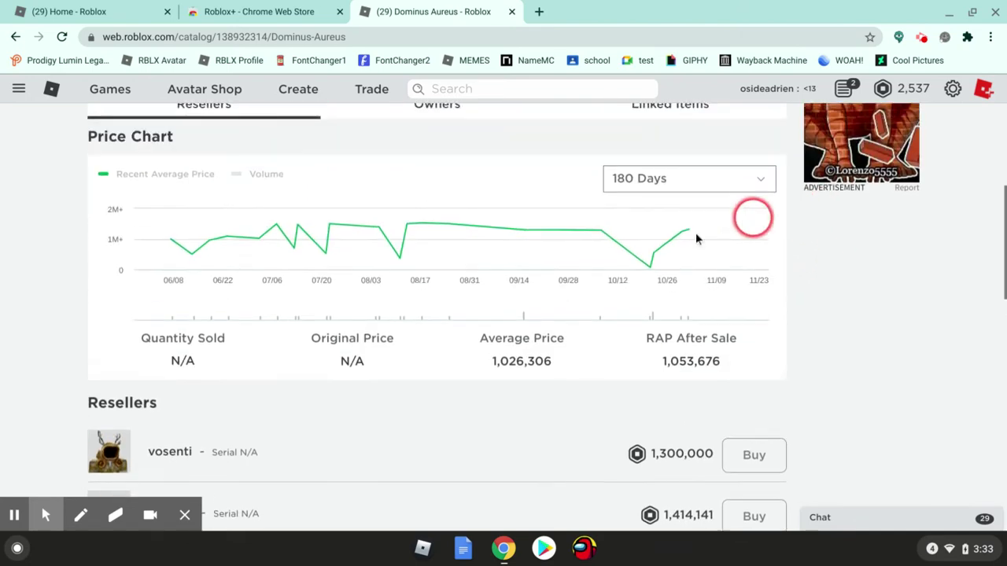
{"action": "scroll", "coordinate": [551, 315], "scroll_direction": "down", "scroll_amount": 2}
{"action": "scroll", "coordinate": [197, 425], "scroll_direction": "up", "scroll_amount": 7}
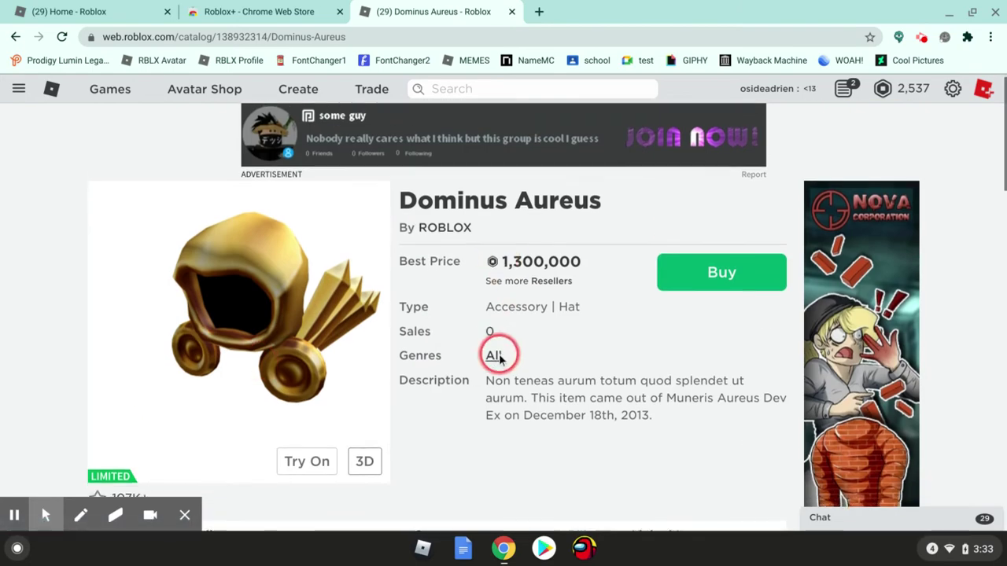
{"action": "scroll", "coordinate": [495, 353], "scroll_direction": "down", "scroll_amount": 7}
{"action": "scroll", "coordinate": [447, 206], "scroll_direction": "up", "scroll_amount": 3}
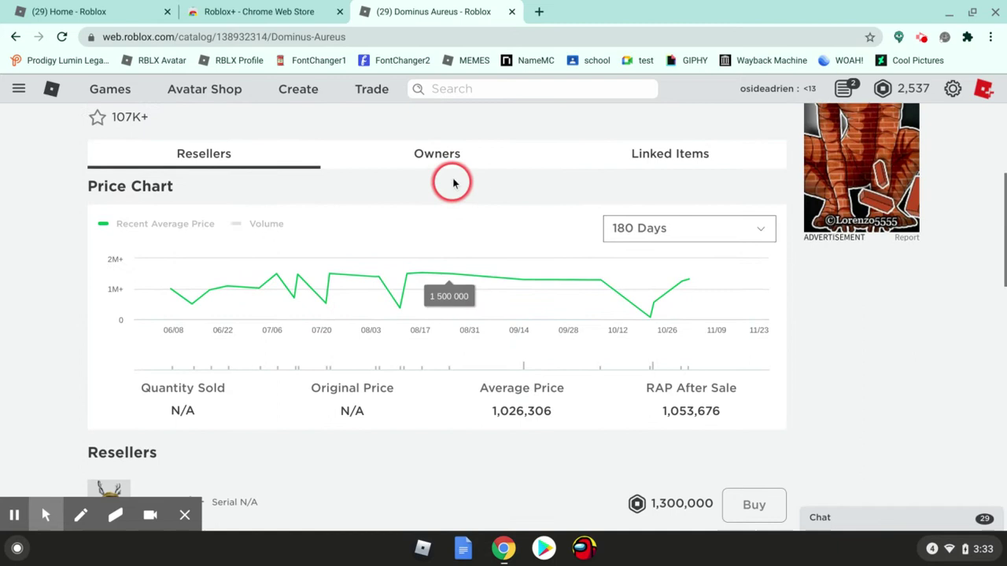
Step: Open the item's Owners list and look through the owners and their ownership dates
{"action": "left_click", "coordinate": [450, 175]}
{"action": "scroll", "coordinate": [224, 309], "scroll_direction": "down", "scroll_amount": 2}
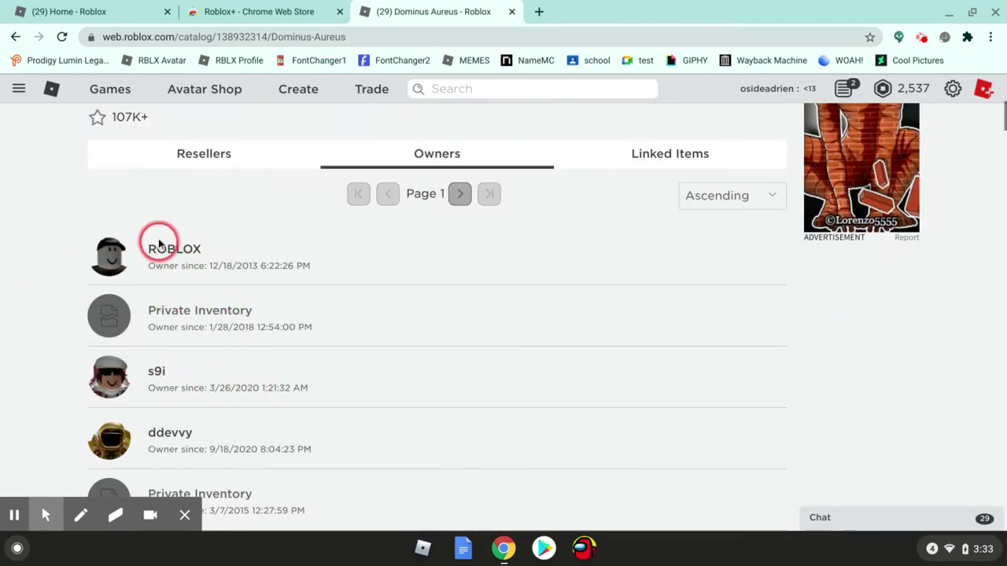
{"action": "scroll", "coordinate": [165, 267], "scroll_direction": "down", "scroll_amount": 2}
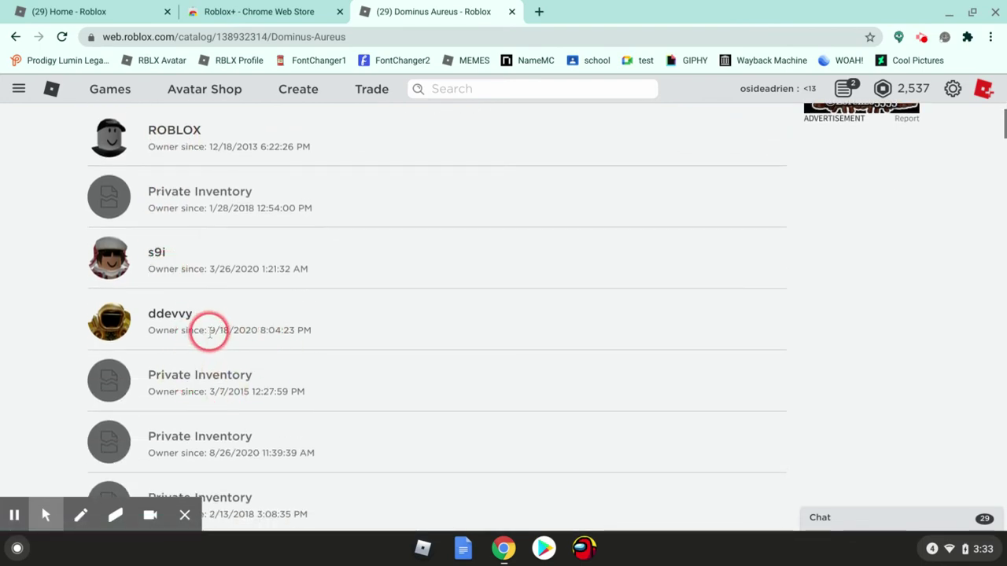
{"action": "scroll", "coordinate": [209, 332], "scroll_direction": "down", "scroll_amount": 2}
{"action": "scroll", "coordinate": [124, 291], "scroll_direction": "down", "scroll_amount": 3}
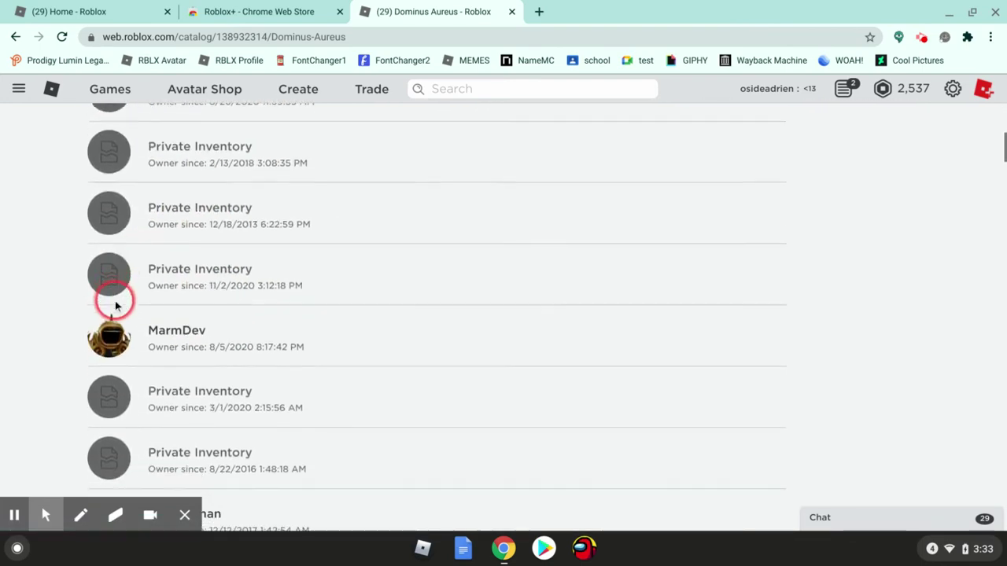
{"action": "scroll", "coordinate": [113, 303], "scroll_direction": "up", "scroll_amount": 10}
Step: Open the item's Linked Items and view its dependencies
{"action": "left_click", "coordinate": [600, 334]}
{"action": "scroll", "coordinate": [600, 332], "scroll_direction": "down", "scroll_amount": 1}
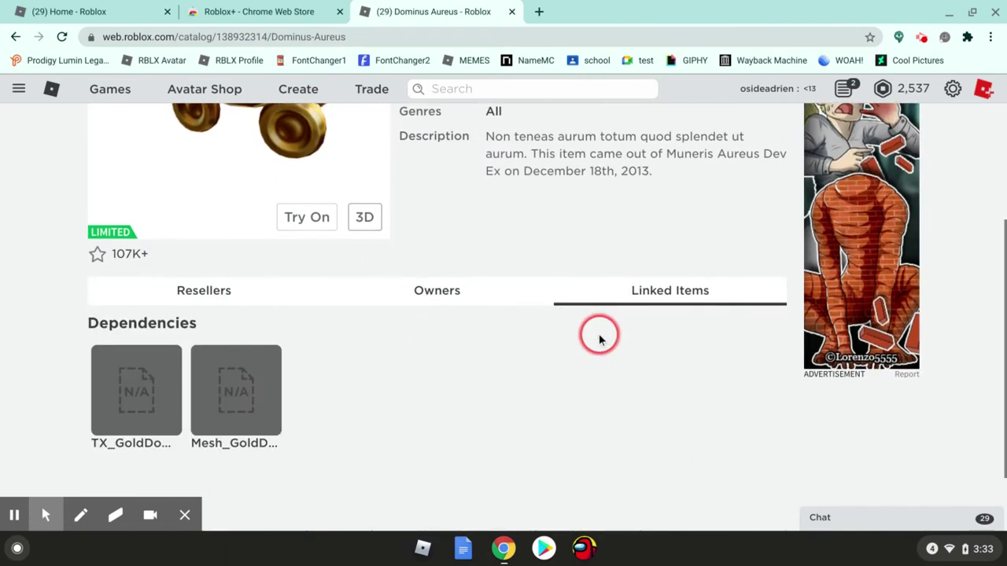
{"action": "scroll", "coordinate": [215, 386], "scroll_direction": "up", "scroll_amount": 2}
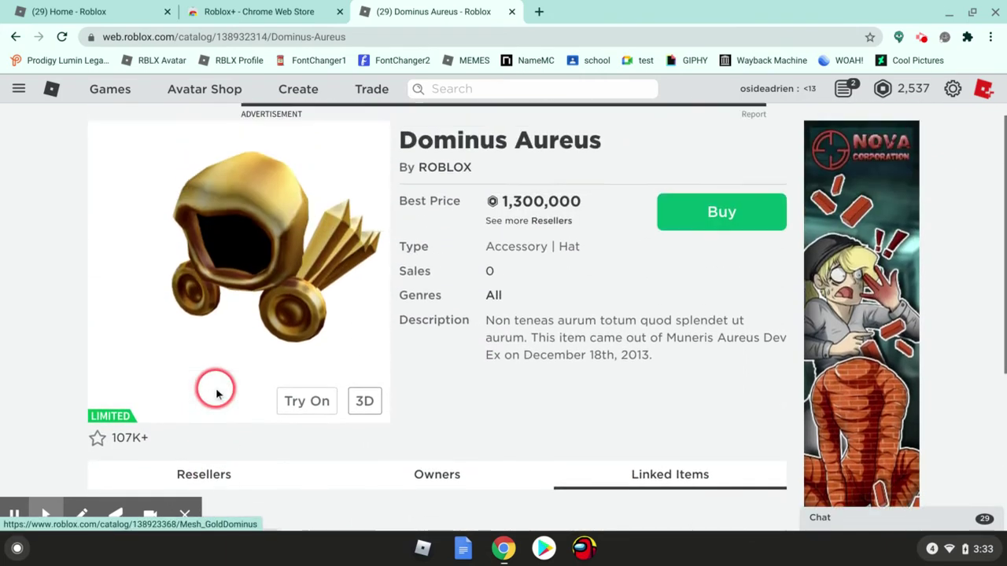
{"action": "scroll", "coordinate": [267, 314], "scroll_direction": "down", "scroll_amount": 1}
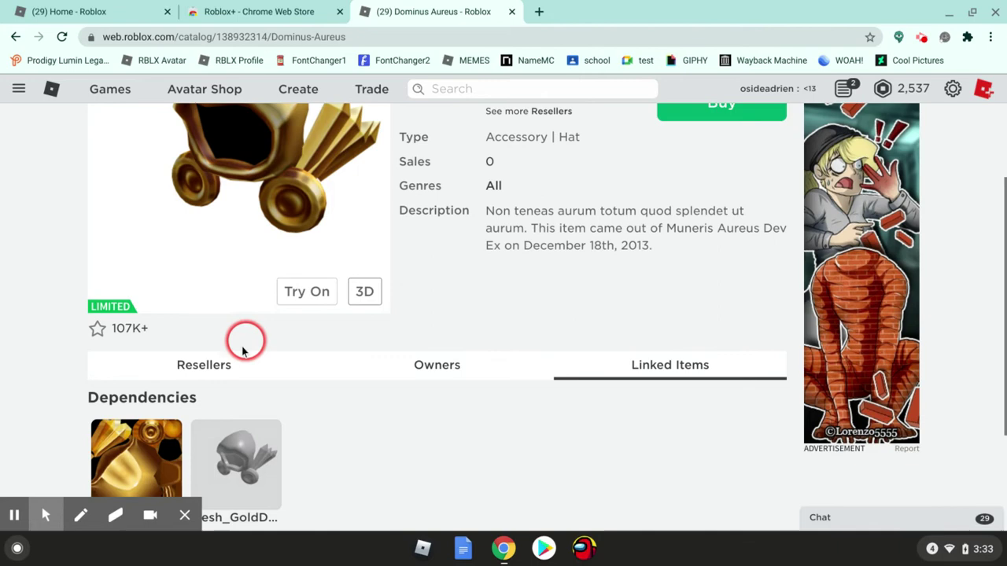
Step: Revisit the Resellers section, return to the Owners list and sort it in descending order
{"action": "left_click", "coordinate": [250, 365]}
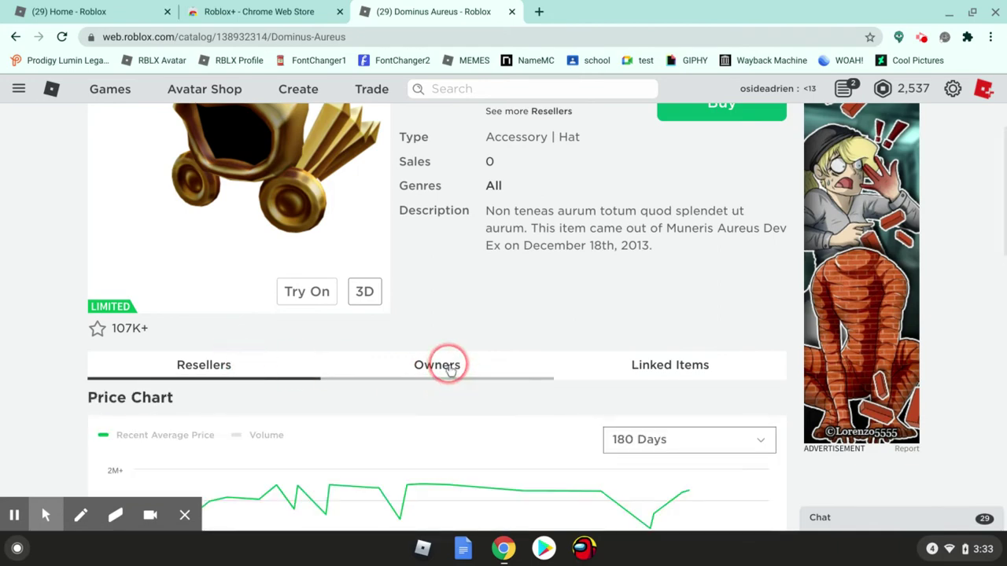
{"action": "left_click", "coordinate": [450, 368]}
{"action": "left_click", "coordinate": [270, 364]}
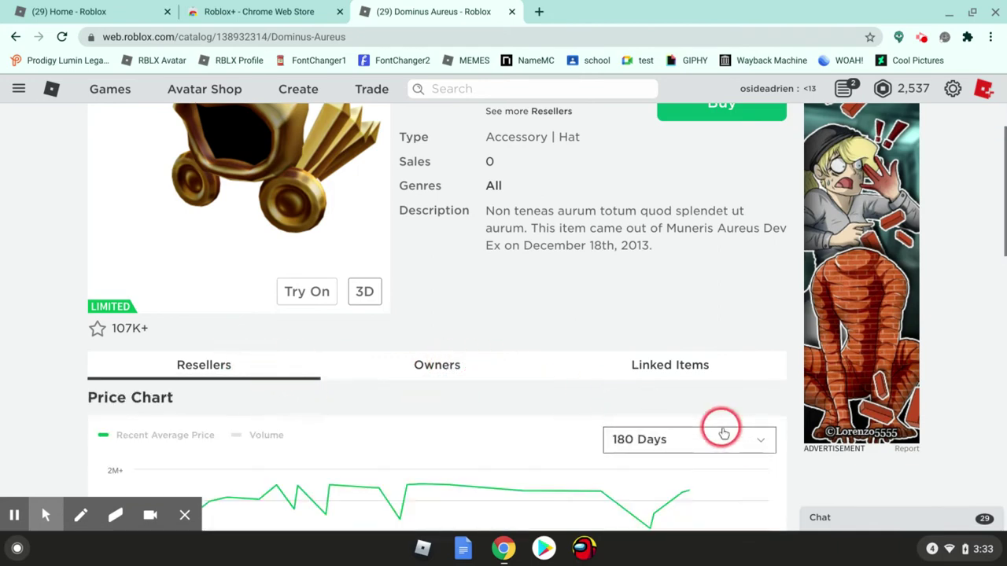
{"action": "left_click", "coordinate": [454, 368]}
{"action": "left_click", "coordinate": [704, 414]}
{"action": "left_click", "coordinate": [721, 459]}
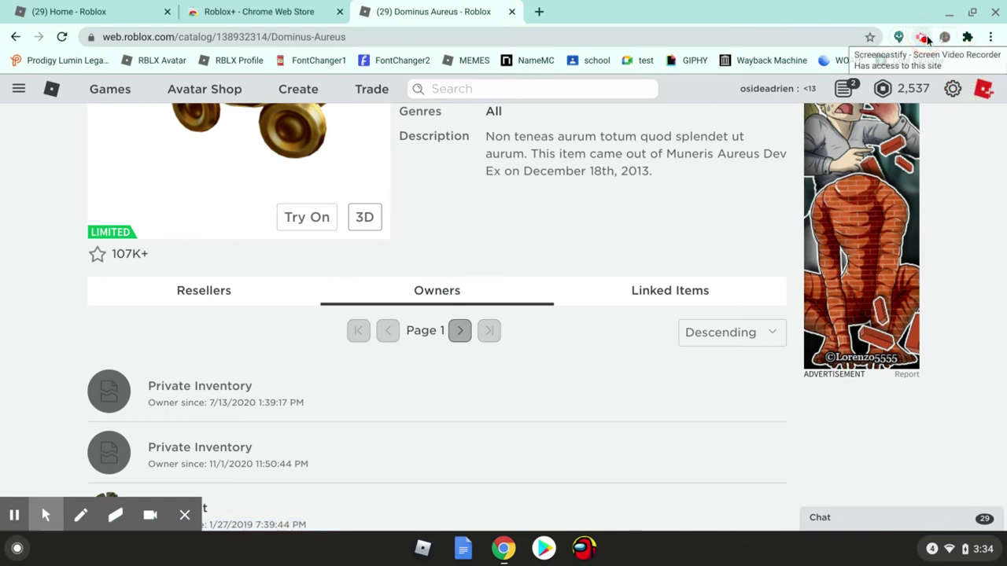
Step: Search for "linkmon99" in Players and open the Linkmon99 profile
{"action": "left_click", "coordinate": [425, 263]}
{"action": "scroll", "coordinate": [425, 260], "scroll_direction": "up", "scroll_amount": 3}
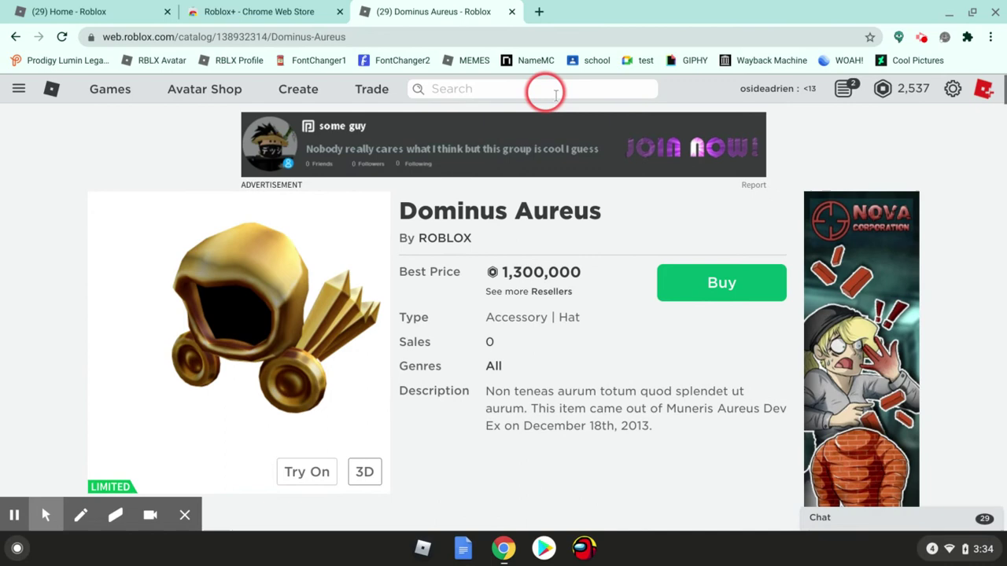
{"action": "left_click", "coordinate": [476, 88]}
{"action": "type", "text": "link"}
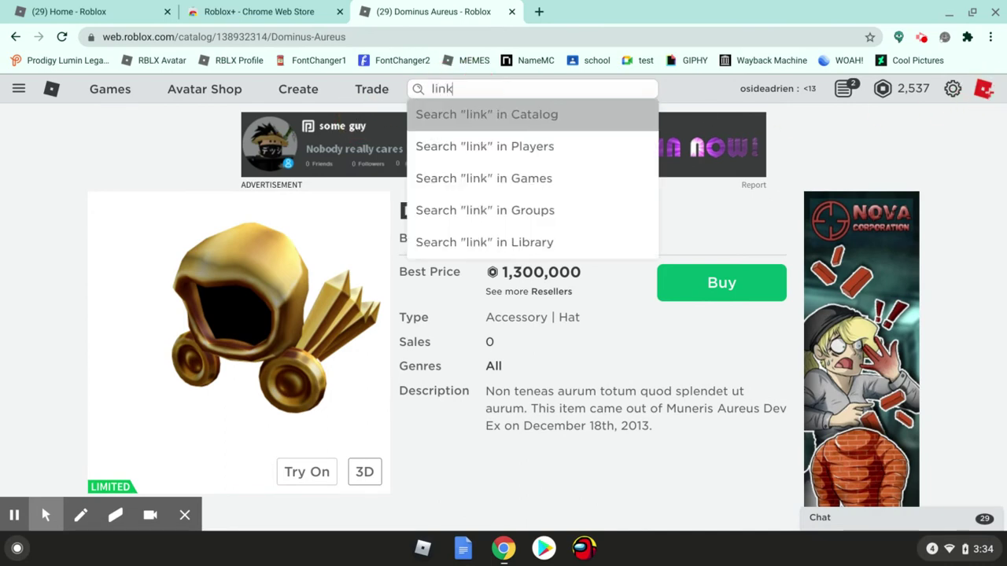
{"action": "type", "text": "mon99"}
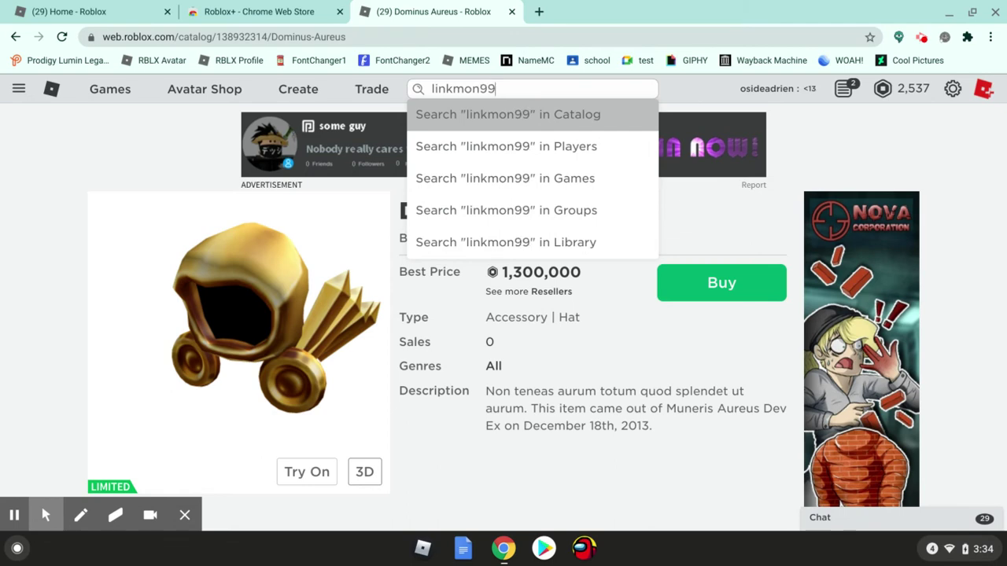
{"action": "left_click", "coordinate": [575, 151]}
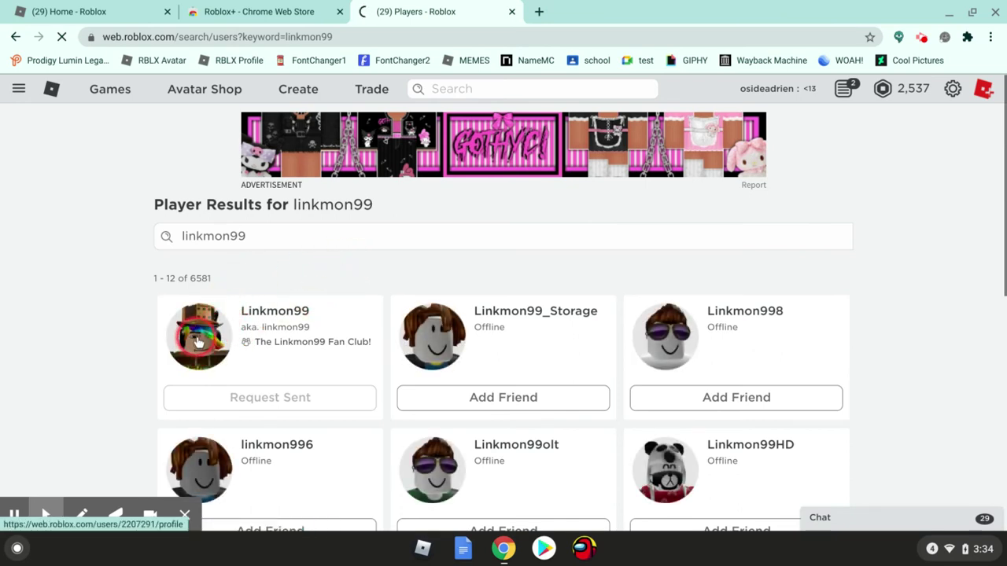
{"action": "left_click", "coordinate": [417, 89]}
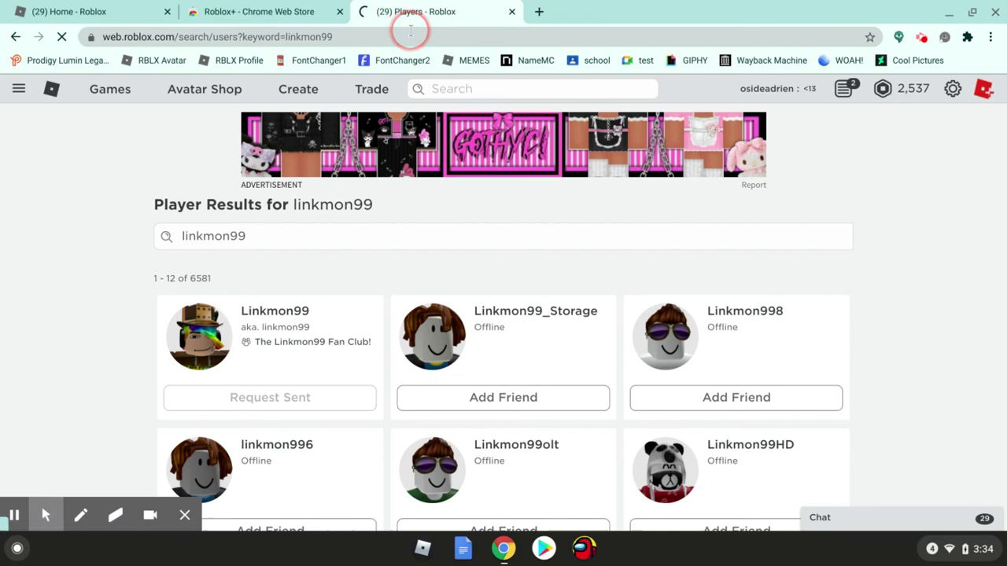
Step: Copy the Linkmon99 profile address and paste it into the Roblox+ user profile lookup to load the player's collectibles
{"action": "left_click_drag", "start_coordinate": [404, 35], "coordinate": [2, 40]}
{"action": "key", "text": "ctrl+c"}
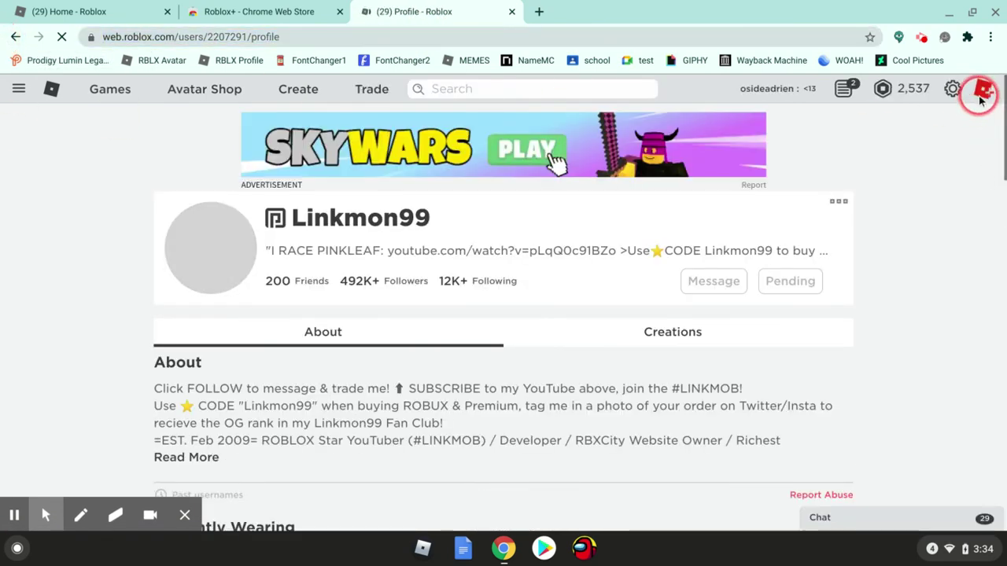
{"action": "left_click", "coordinate": [982, 88]}
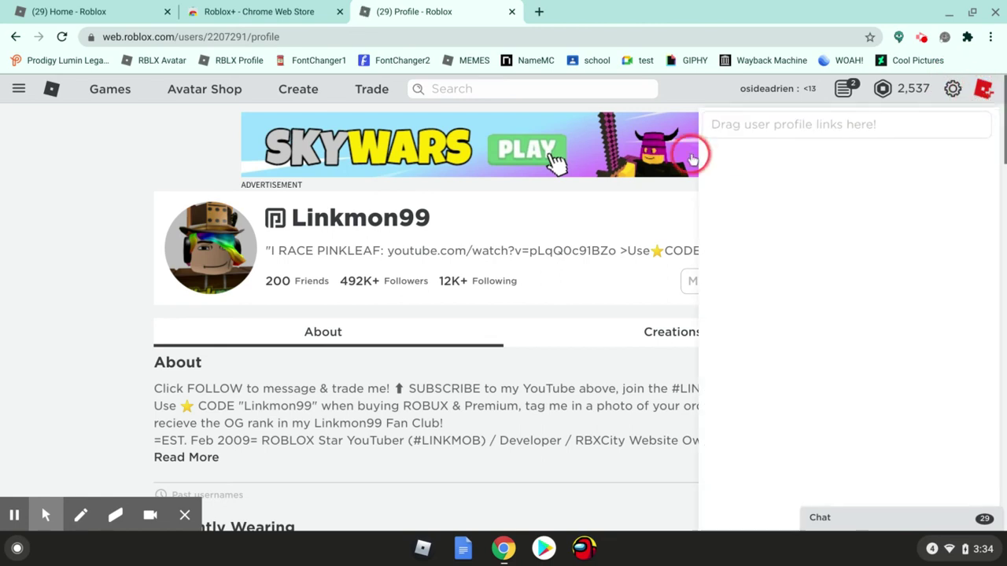
{"action": "key", "text": "ctrl+v"}
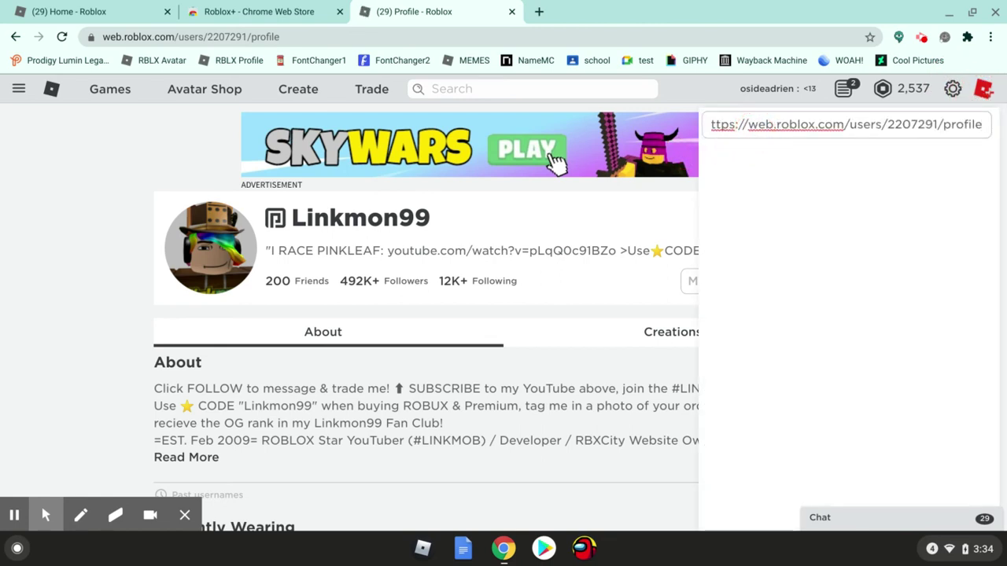
{"action": "left_click", "coordinate": [785, 148]}
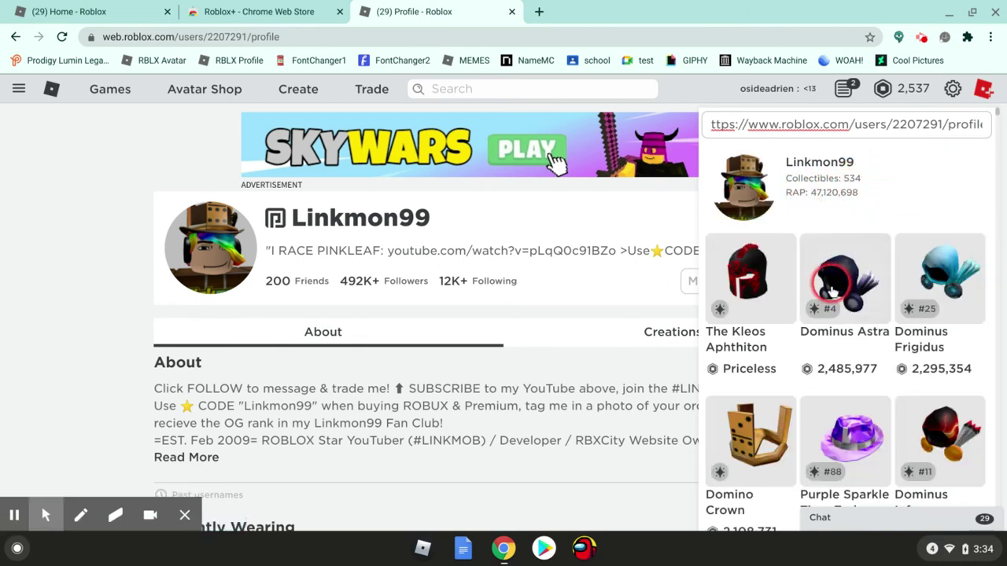
Step: Examine Linkmon99's RAP total and browse through the list of collectibles with their prices
{"action": "left_click_drag", "start_coordinate": [813, 195], "coordinate": [852, 192]}
{"action": "scroll", "coordinate": [894, 201], "scroll_direction": "down", "scroll_amount": 5}
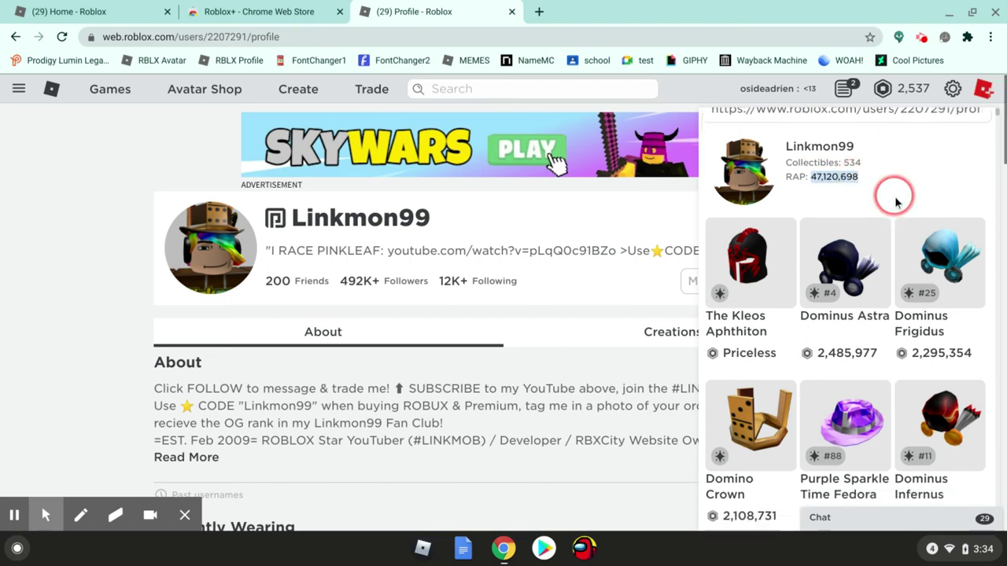
{"action": "scroll", "coordinate": [912, 336], "scroll_direction": "down", "scroll_amount": 20}
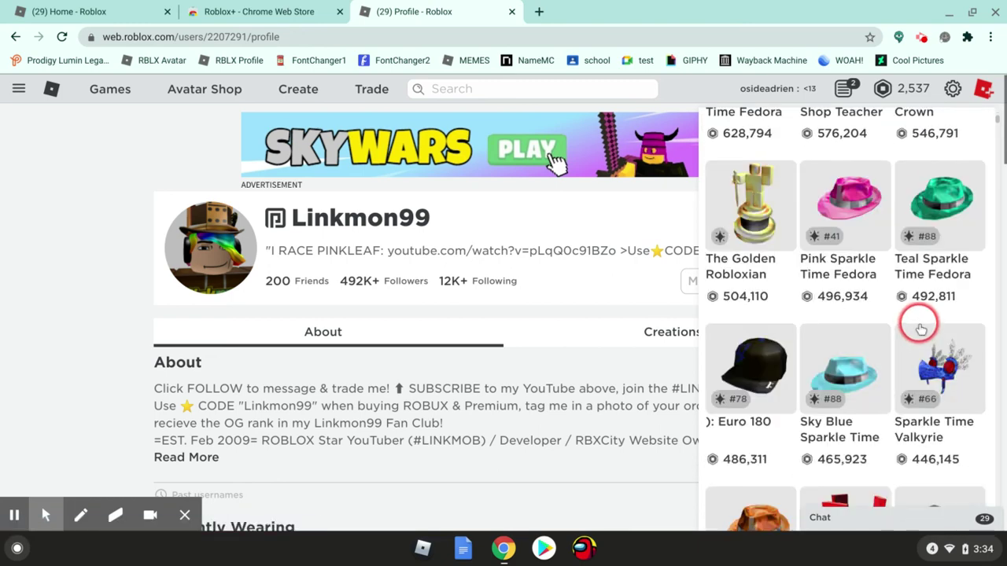
{"action": "scroll", "coordinate": [931, 336], "scroll_direction": "down", "scroll_amount": 20}
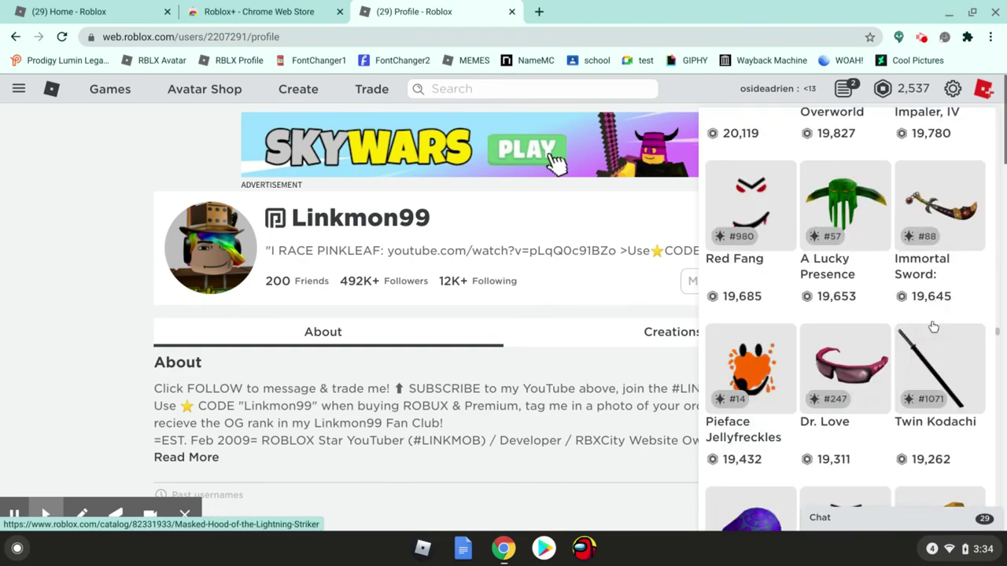
{"action": "scroll", "coordinate": [933, 327], "scroll_direction": "down", "scroll_amount": 20}
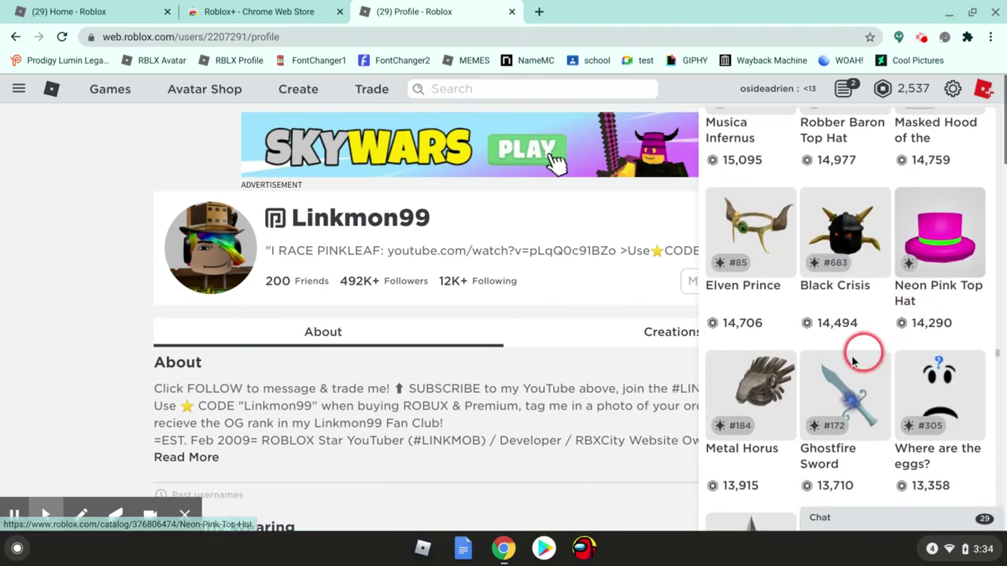